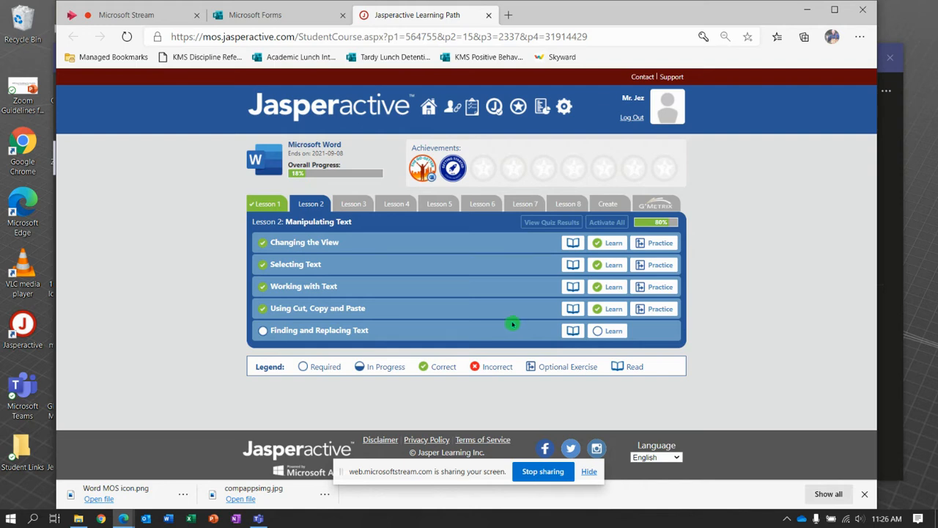
Launch the Learn exercise for Finding and Replacing Text, and minimize the browser and Teams windows.
{"action": "left_click", "coordinate": [613, 332]}
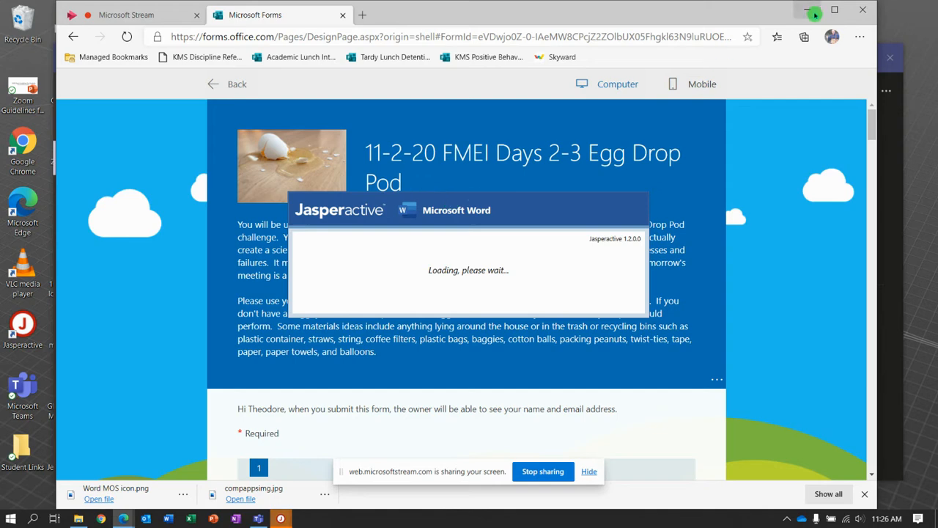
{"action": "left_click", "coordinate": [807, 9]}
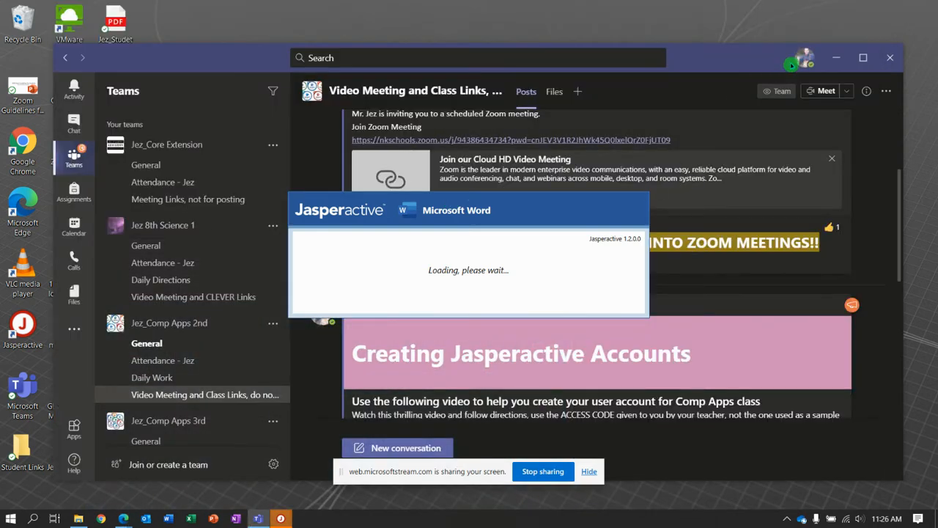
{"action": "left_click", "coordinate": [837, 57]}
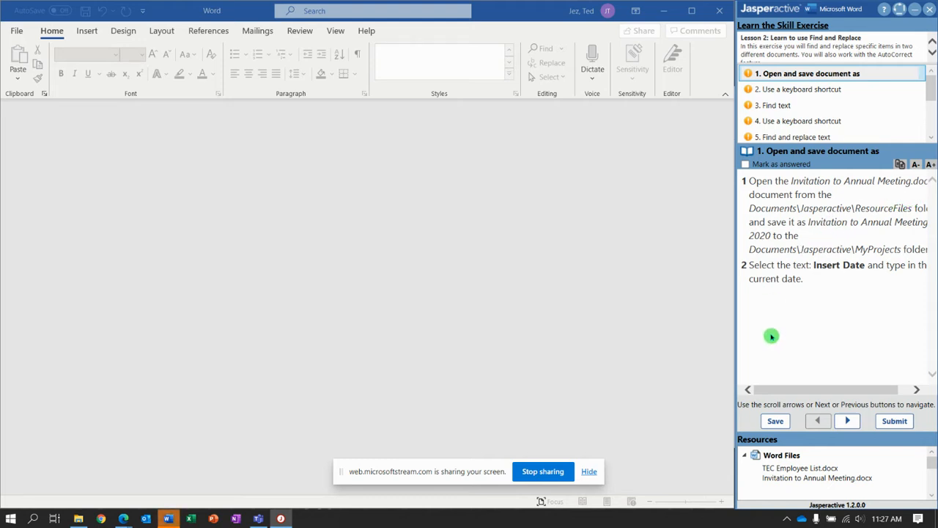
Open the Invitation to Annual Meeting.docx resource and choose the Jasperactive MyProjects folder as the location for a saved copy.
{"action": "double_click", "coordinate": [782, 478]}
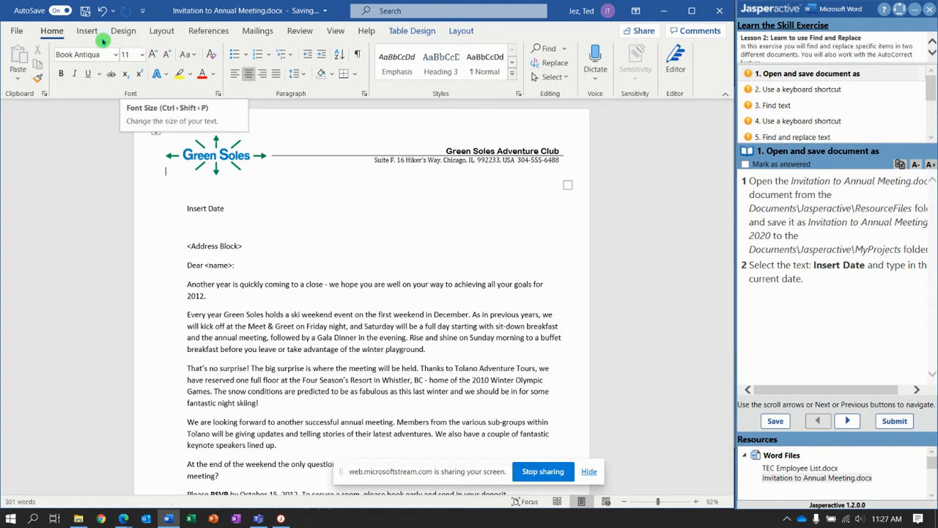
{"action": "left_click", "coordinate": [16, 32]}
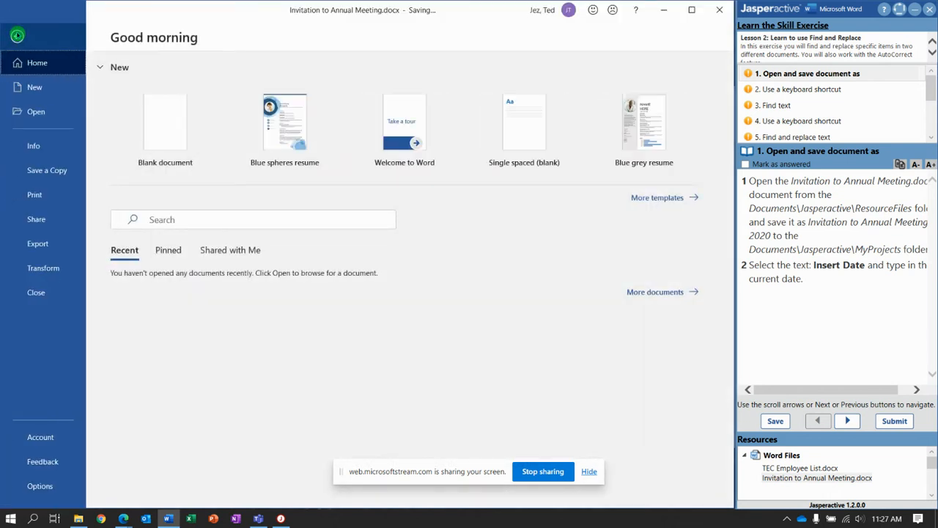
{"action": "left_click", "coordinate": [44, 173]}
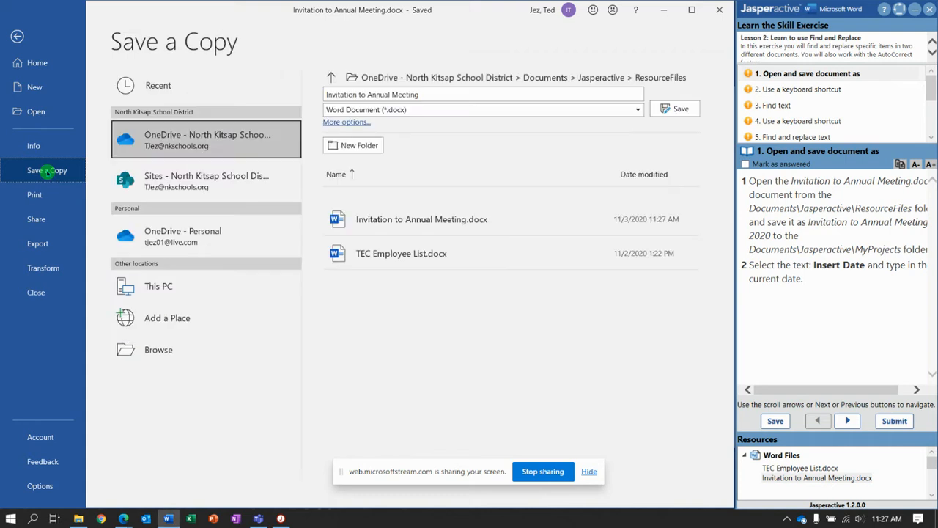
{"action": "left_click", "coordinate": [478, 78]}
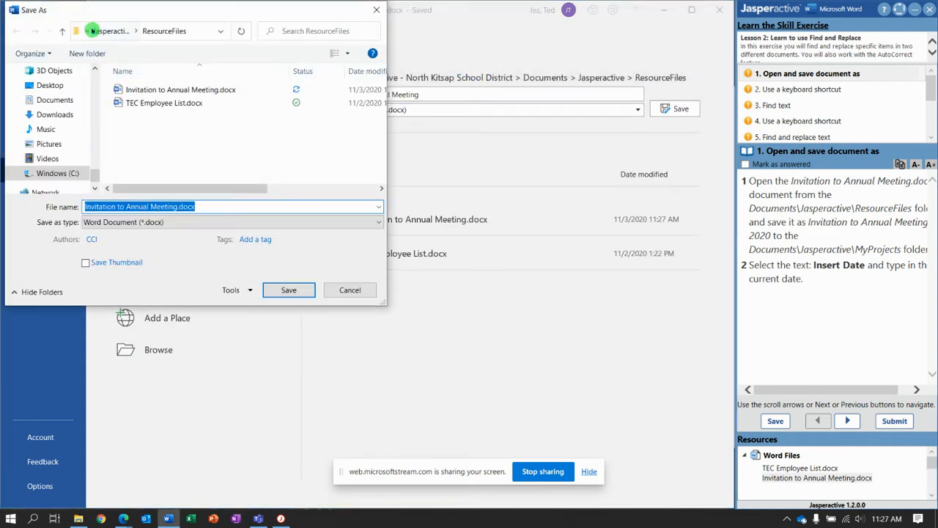
{"action": "left_click", "coordinate": [116, 34]}
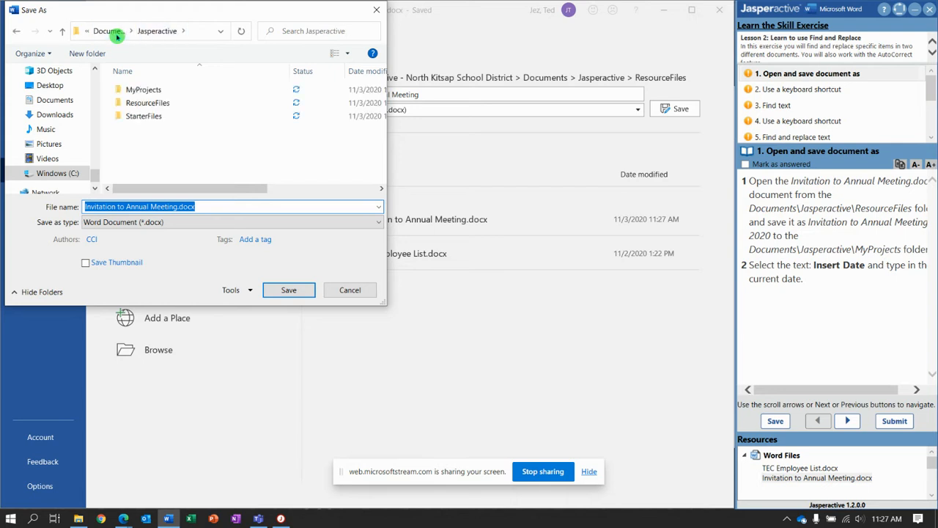
{"action": "double_click", "coordinate": [145, 91]}
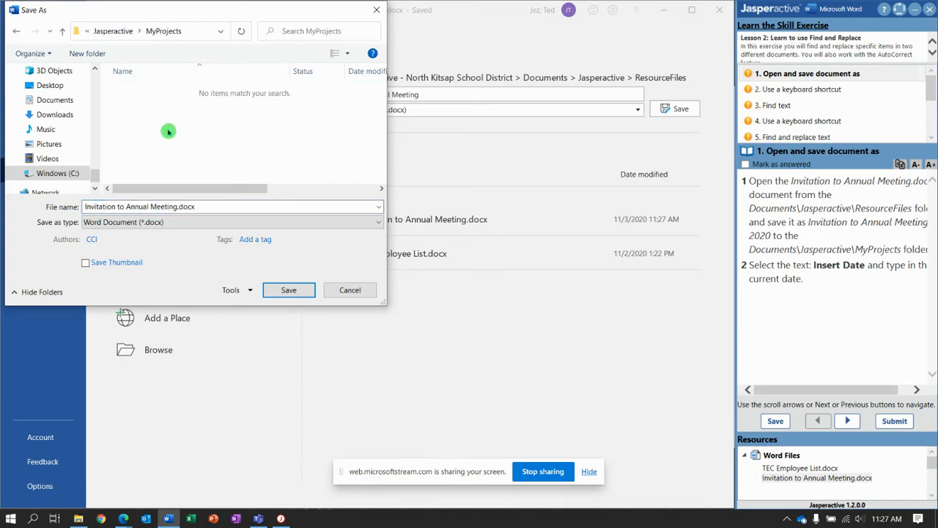
Name the copy Invitation to Annual Meeting 2020, save it, and dismiss the AutoSave notice.
{"action": "double_click", "coordinate": [214, 206]}
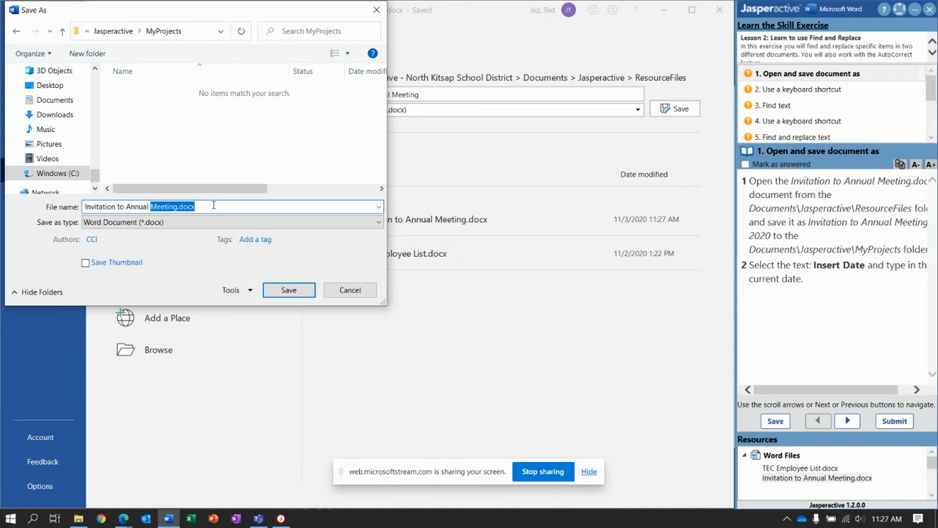
{"action": "left_click", "coordinate": [214, 206]}
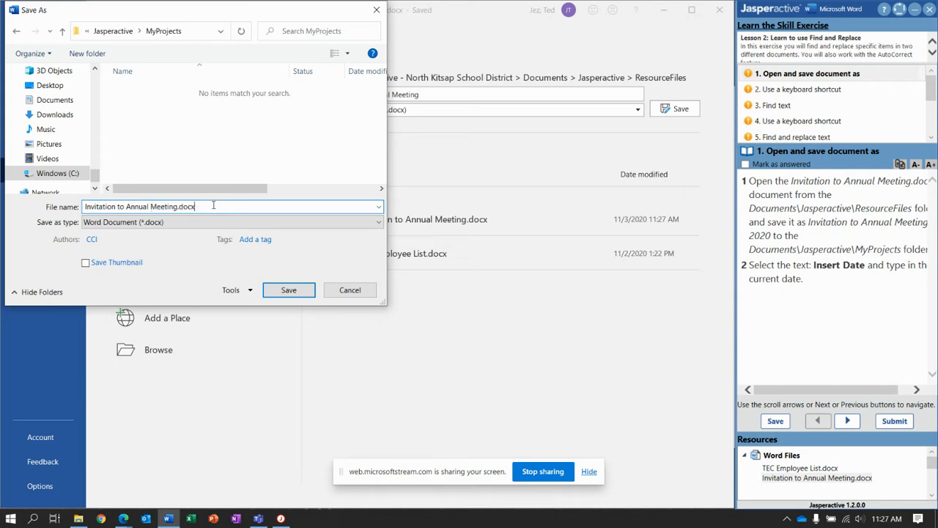
{"action": "key", "text": "BackSpace"}
{"action": "key", "text": "BackSpace"}
{"action": "left_click", "coordinate": [213, 206]}
{"action": "type", "text": "2020"}
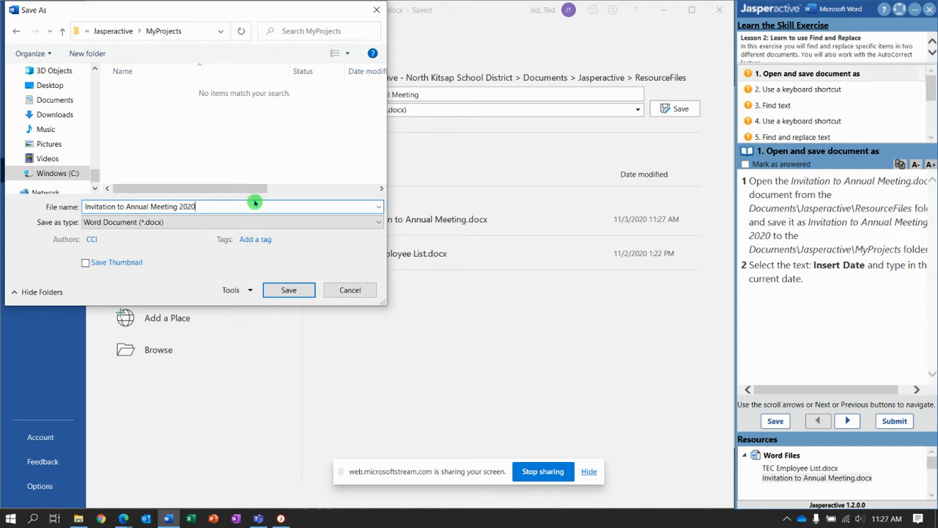
{"action": "left_click", "coordinate": [288, 293]}
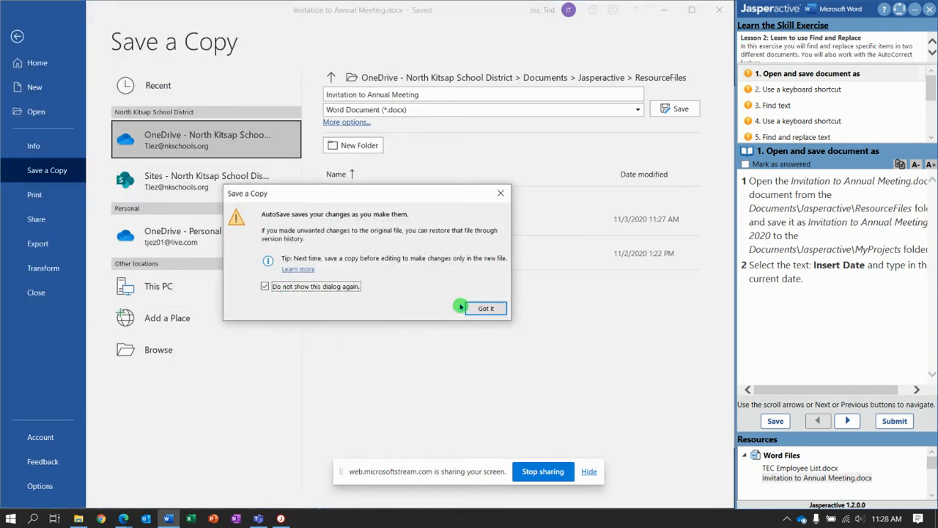
{"action": "left_click", "coordinate": [486, 309]}
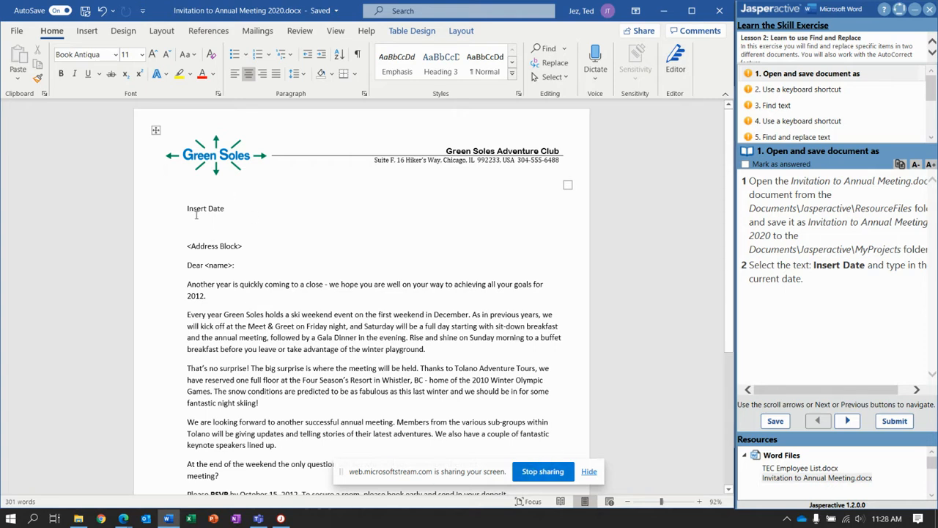
Replace the "Insert Date" placeholder in the letter with November 3, 2020.
{"action": "left_click_drag", "start_coordinate": [185, 208], "coordinate": [230, 208]}
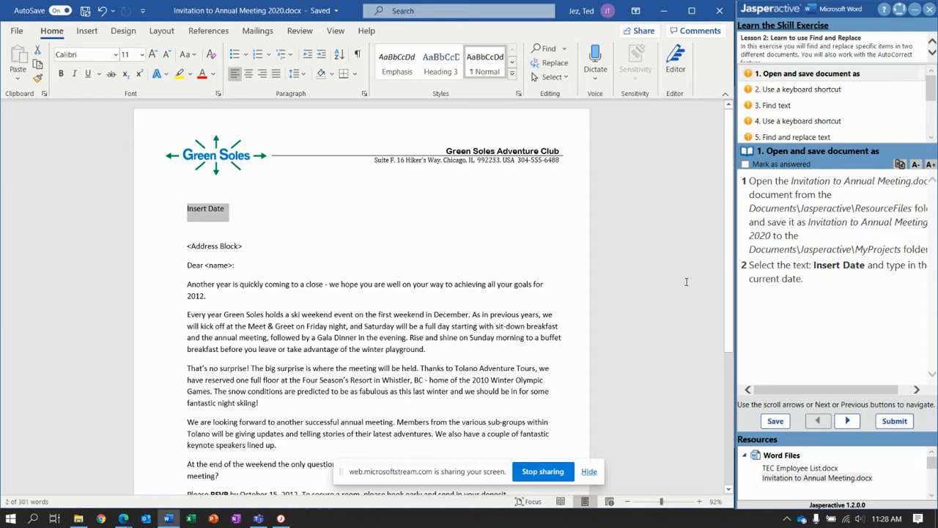
{"action": "type", "text": "November"}
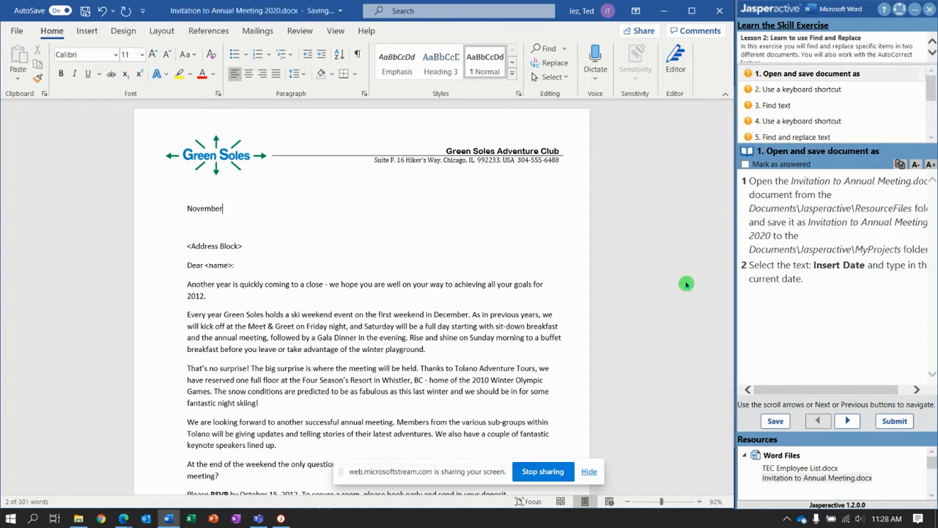
{"action": "type", "text": " 3, 2020"}
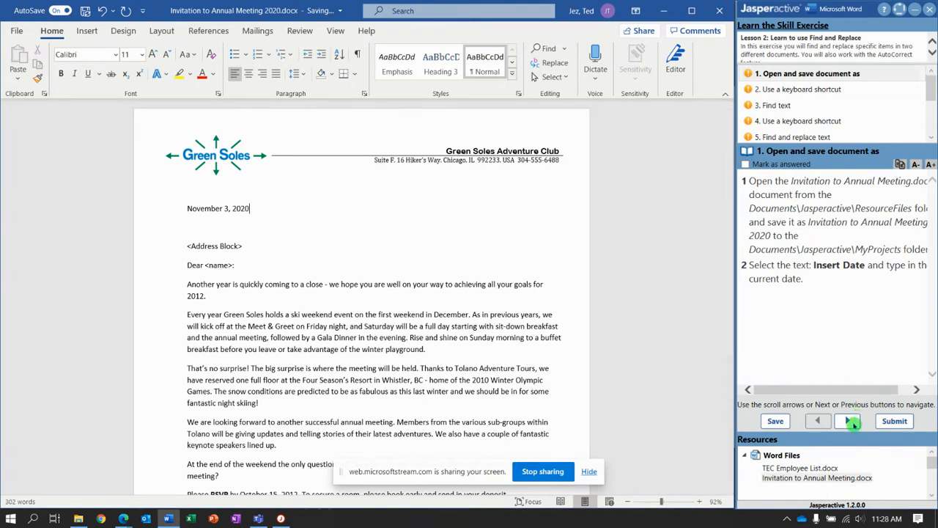
Advance the exercise to task 2 and display the Navigation pane in the document.
{"action": "left_click", "coordinate": [853, 422]}
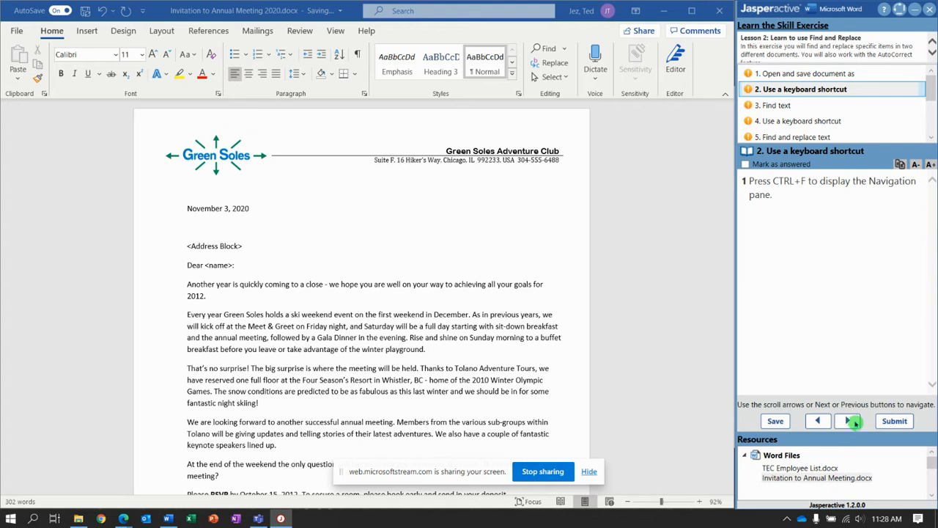
{"action": "left_click", "coordinate": [342, 220]}
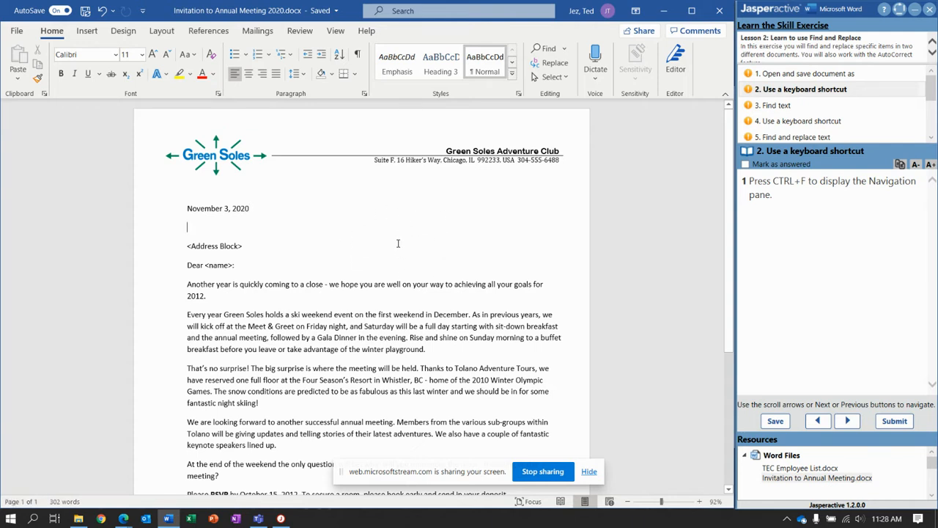
{"action": "key", "text": "ctrl+f"}
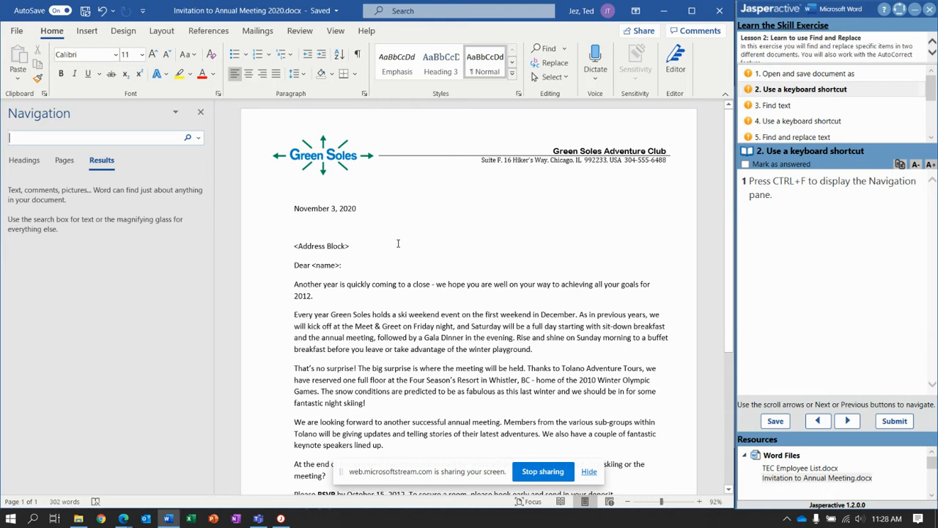
Check where the Navigation Pane display option is found among the view settings, and return to the Home commands.
{"action": "left_click", "coordinate": [337, 31]}
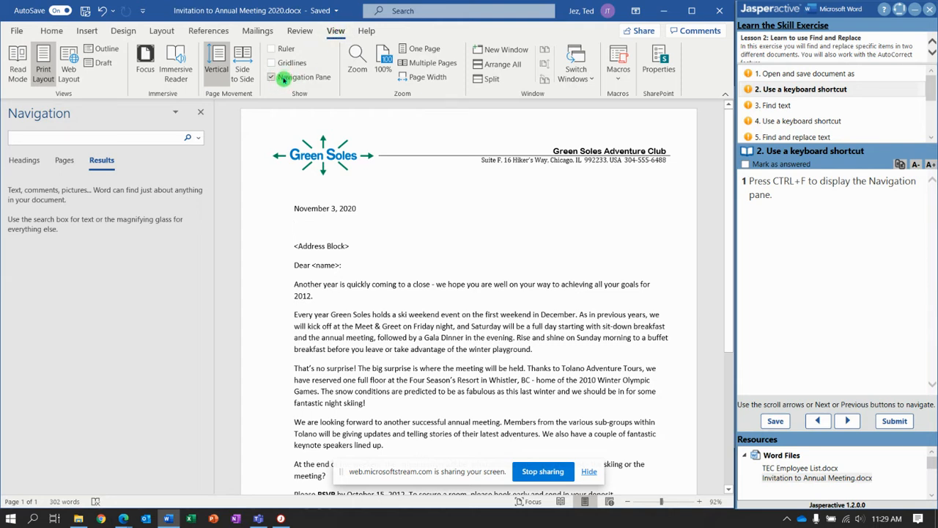
{"action": "key", "text": "ctrl"}
{"action": "key", "text": "ctrl"}
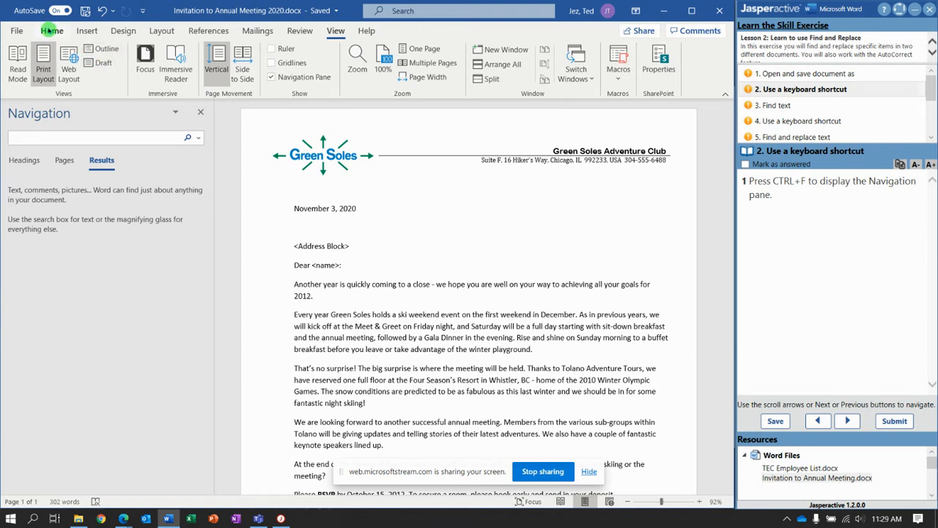
{"action": "left_click", "coordinate": [49, 31]}
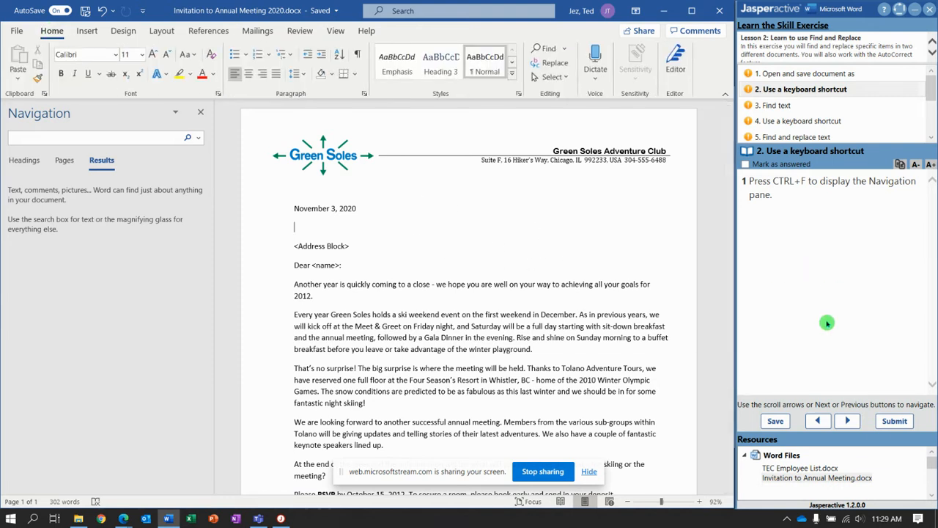
Advance the exercise to task 3 and search the letter for 2012 in the Navigation pane.
{"action": "left_click", "coordinate": [846, 422]}
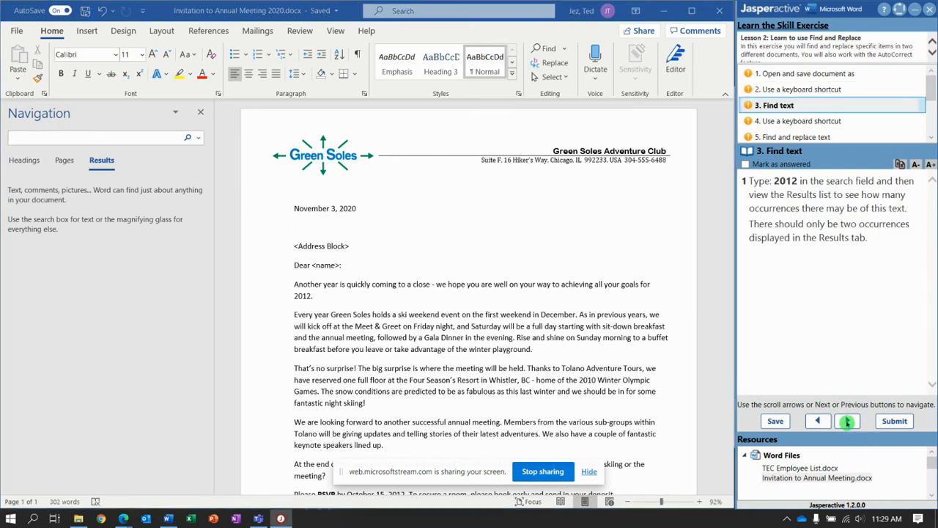
{"action": "left_click", "coordinate": [27, 139]}
{"action": "left_click", "coordinate": [27, 138]}
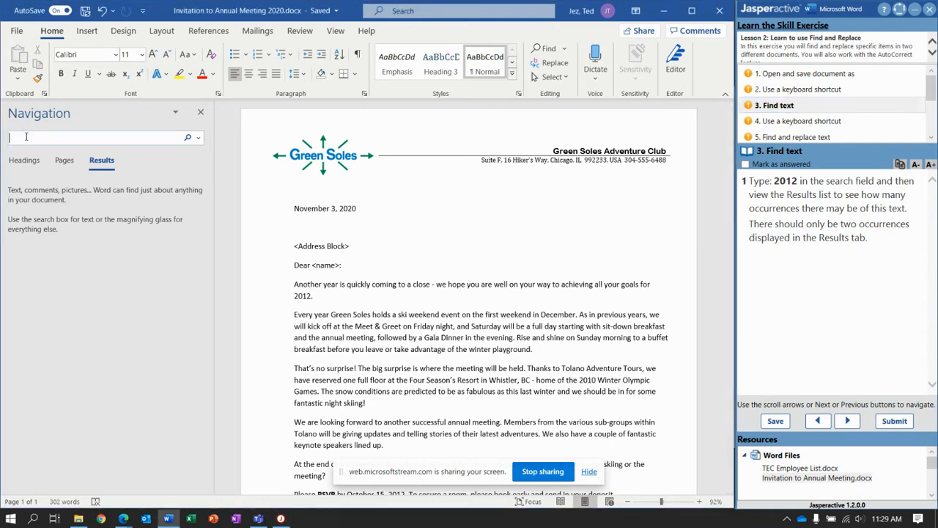
{"action": "type", "text": "20"}
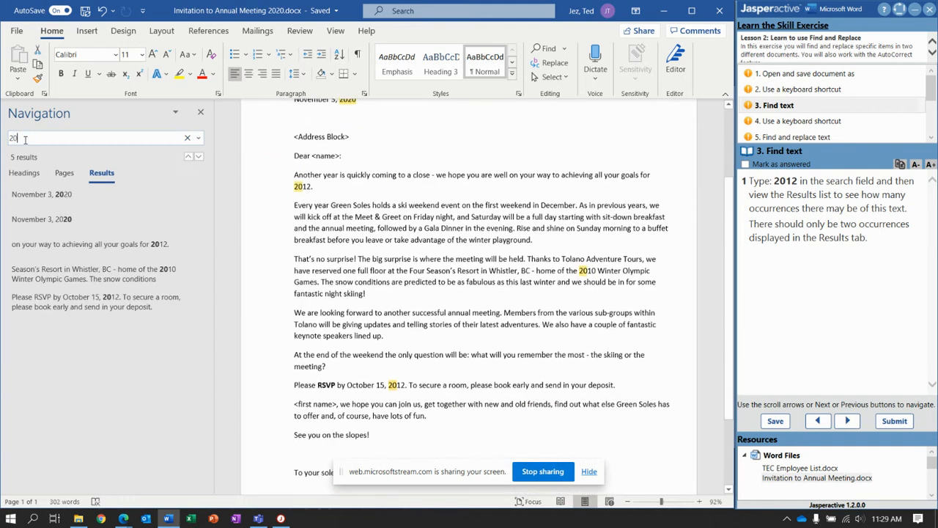
{"action": "type", "text": "12"}
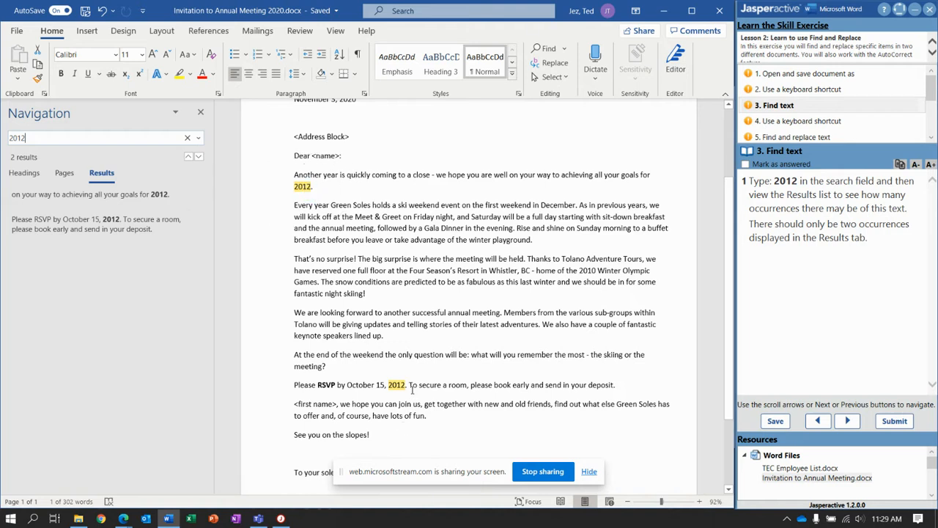
Work through exercise tasks 4 and 5, replacing all occurrences of 2012 with 2020 in the letter and closing Find and Replace.
{"action": "left_click", "coordinate": [849, 423]}
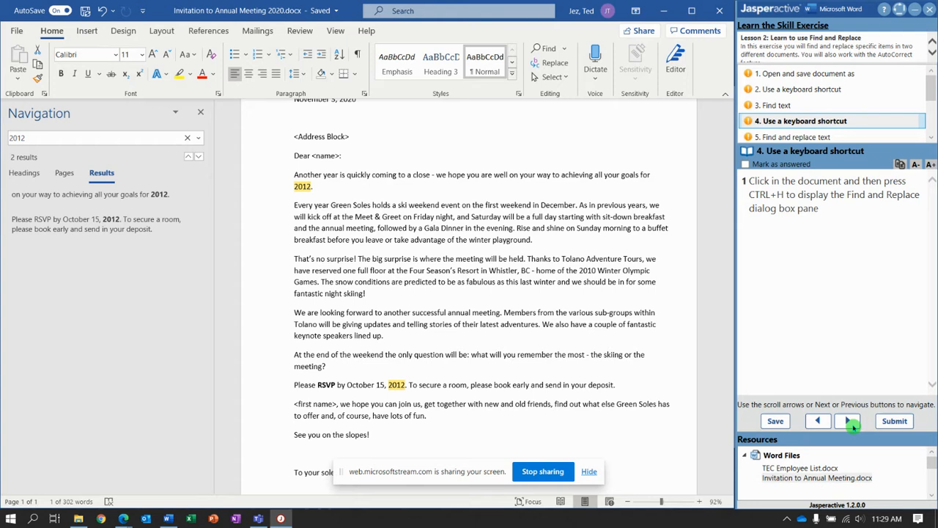
{"action": "left_click", "coordinate": [469, 167]}
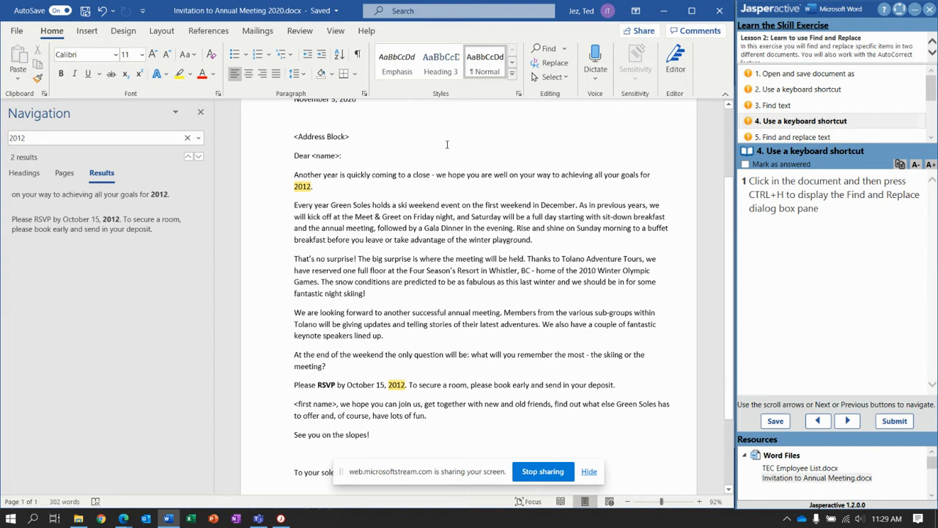
{"action": "key", "text": "ctrl+h"}
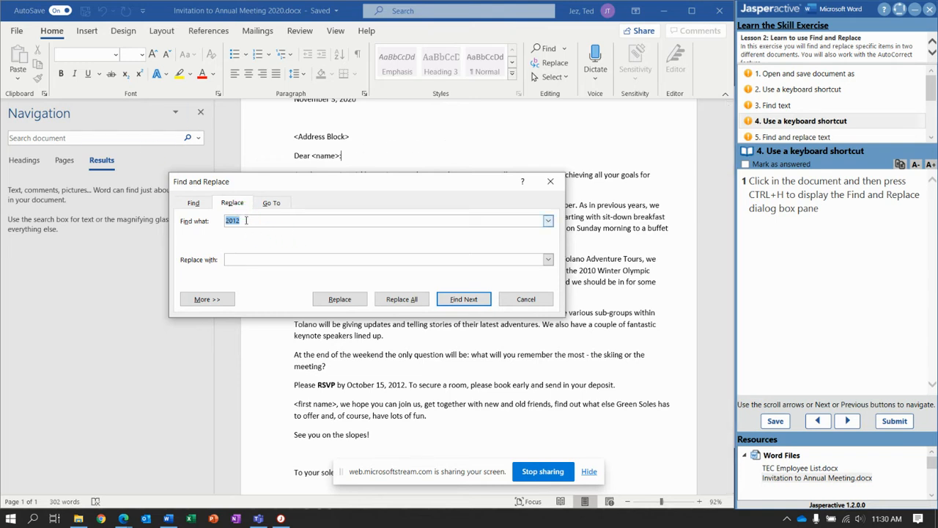
{"action": "left_click", "coordinate": [252, 262]}
{"action": "type", "text": "2020"}
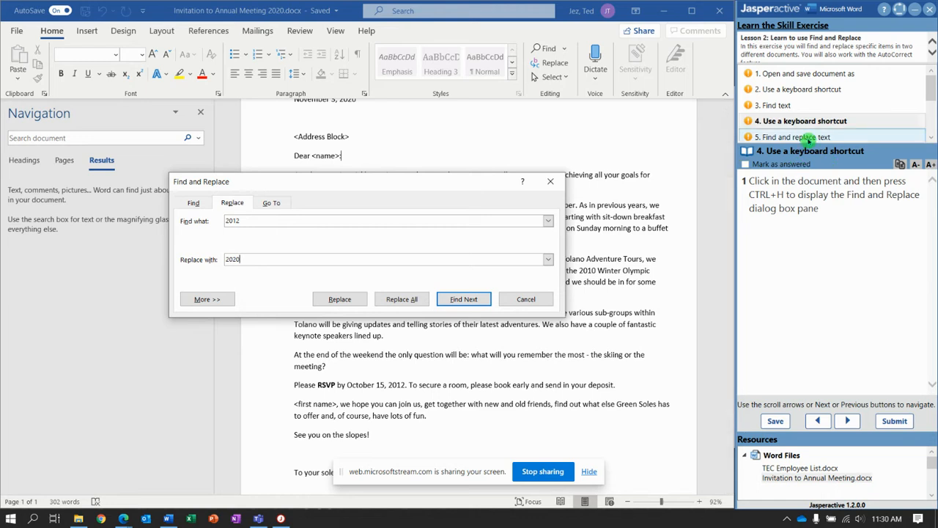
{"action": "left_click", "coordinate": [806, 138]}
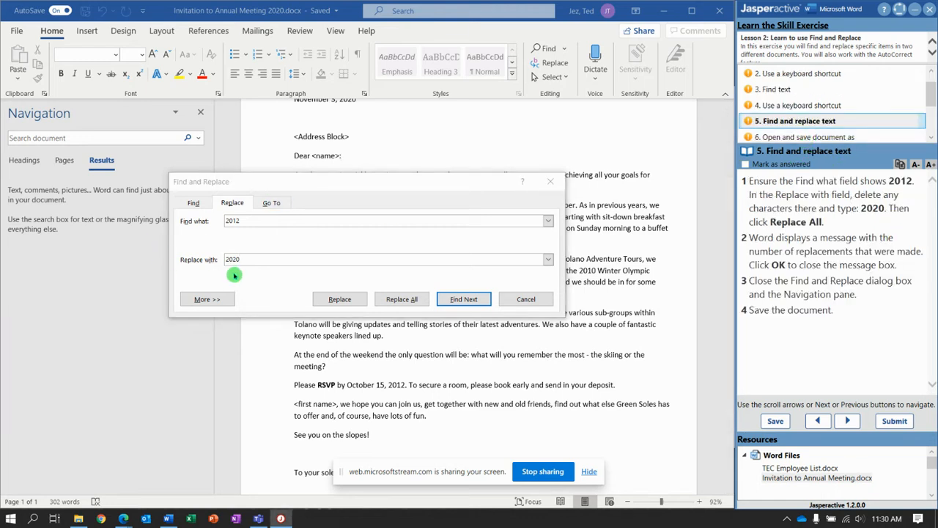
{"action": "left_click", "coordinate": [403, 299]}
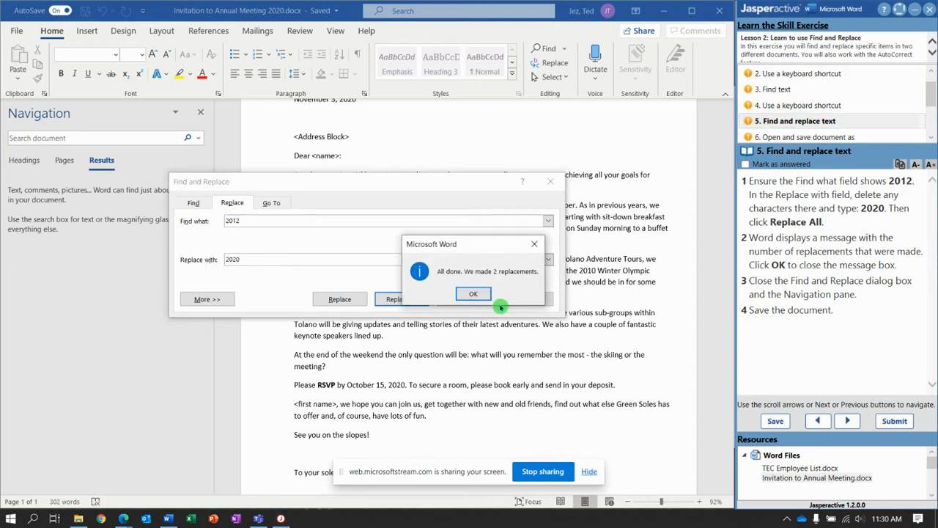
{"action": "left_click", "coordinate": [474, 294]}
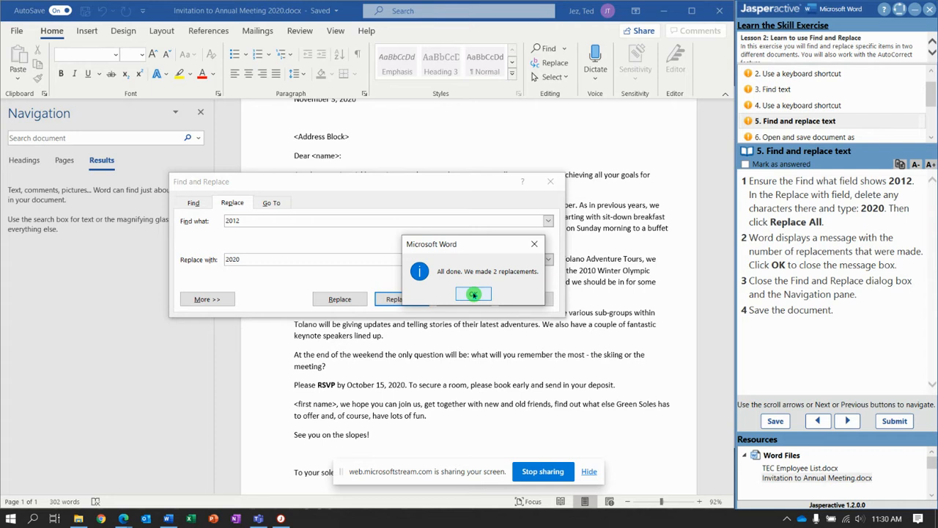
{"action": "left_click", "coordinate": [529, 303]}
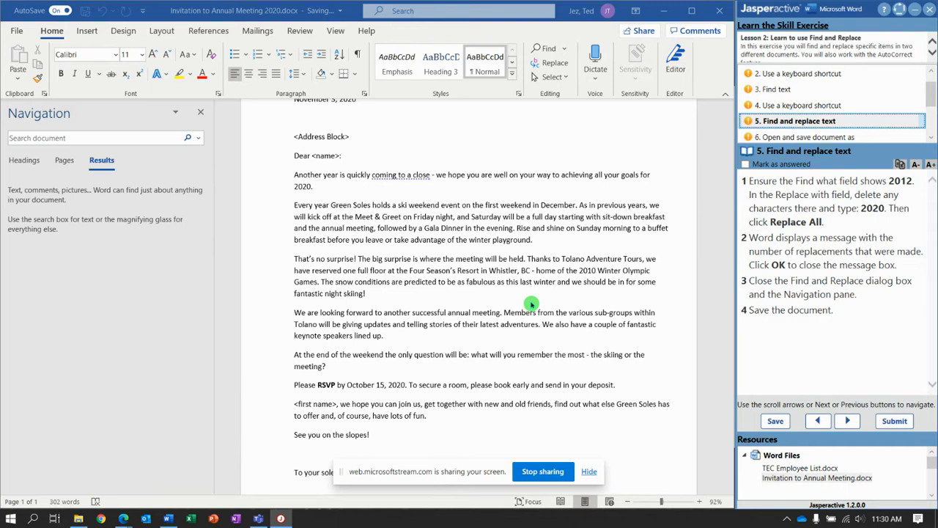
Save the 2020 invitation letter, and save a copy in MyProjects under the same name, replacing the existing file.
{"action": "left_click", "coordinate": [18, 32]}
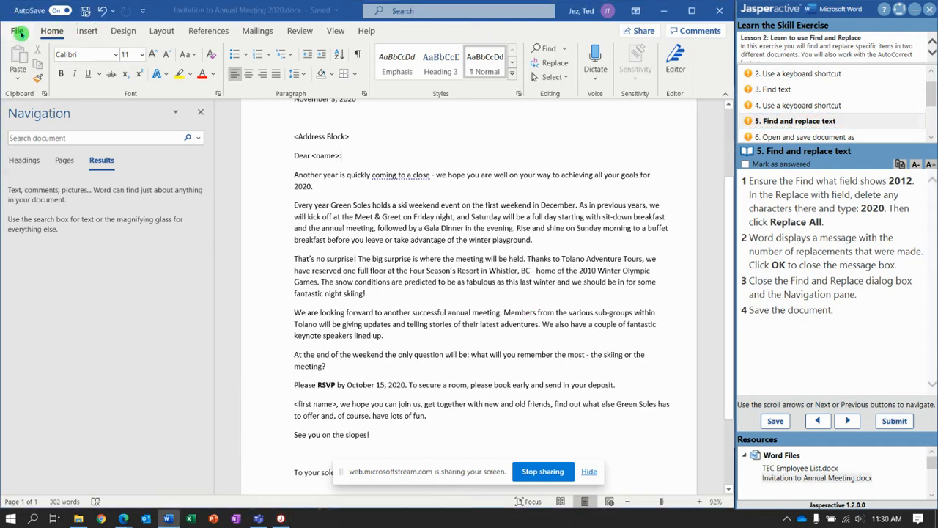
{"action": "left_click", "coordinate": [85, 10]}
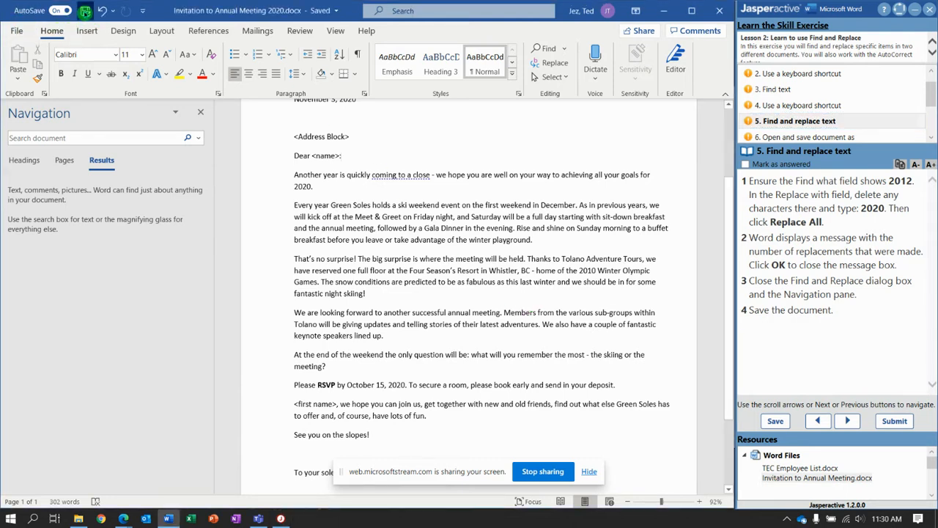
{"action": "left_click", "coordinate": [22, 30]}
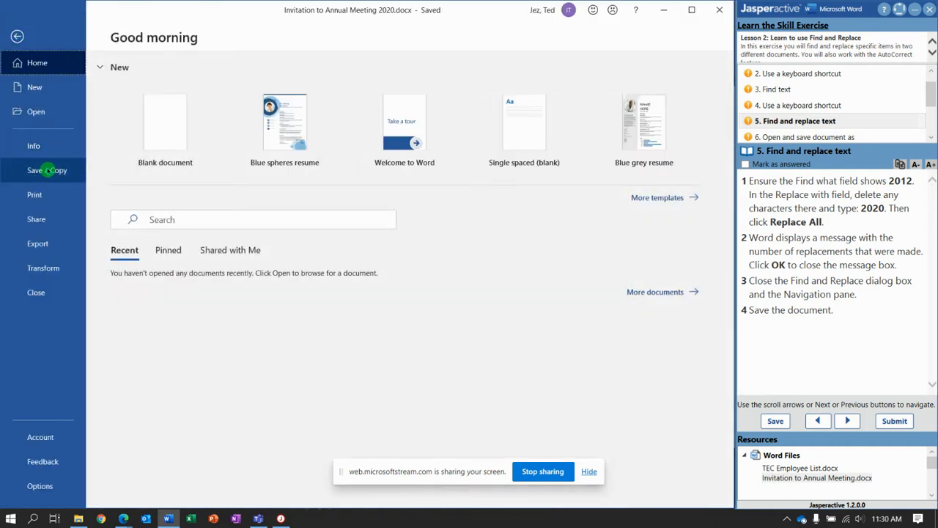
{"action": "left_click", "coordinate": [46, 170]}
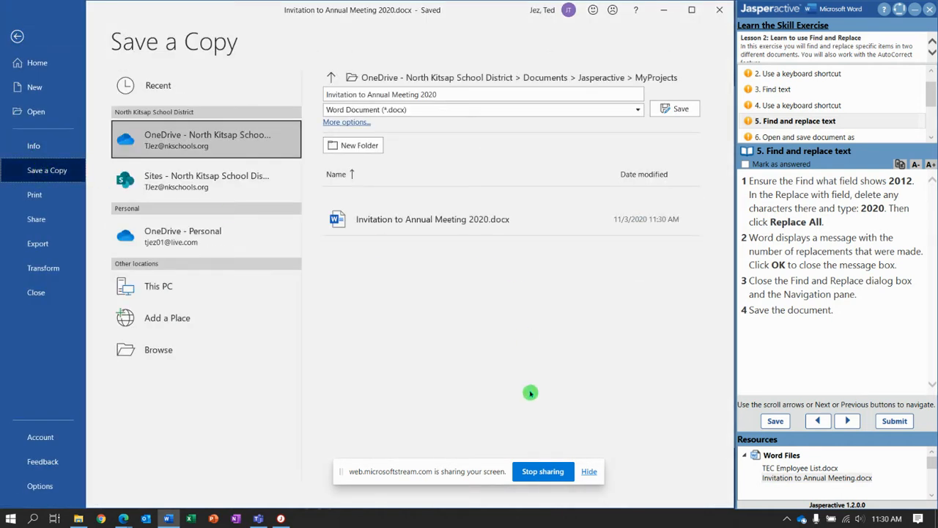
{"action": "left_click", "coordinate": [675, 109]}
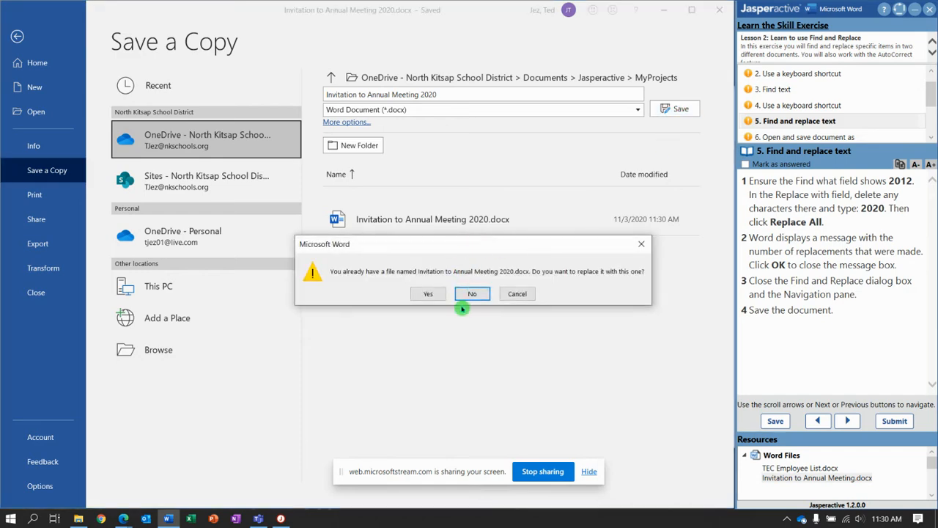
{"action": "left_click", "coordinate": [428, 293]}
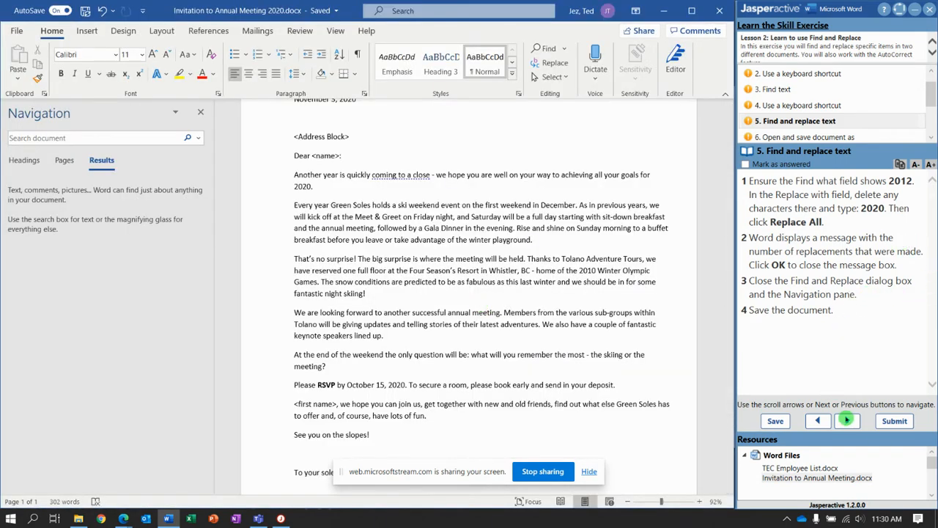
Advance the exercise to task 6, and open TEC Employee List.docx from the resource files to look through its pages.
{"action": "left_click", "coordinate": [848, 420]}
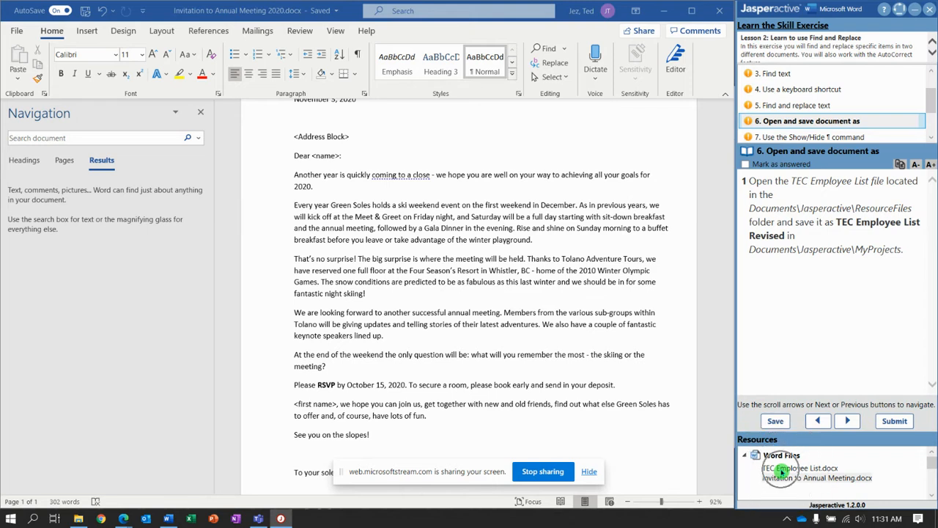
{"action": "double_click", "coordinate": [781, 469]}
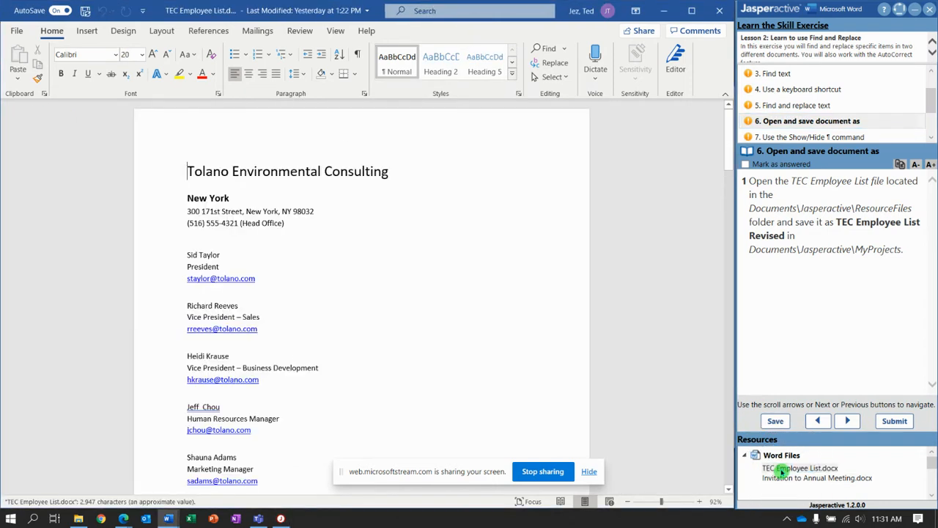
{"action": "scroll", "coordinate": [435, 256], "scroll_direction": "down", "scroll_amount": 3}
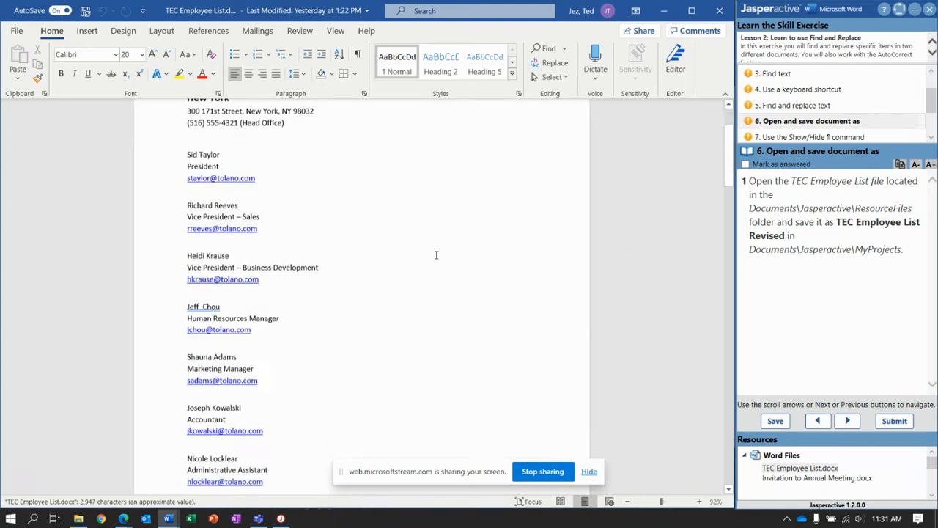
{"action": "scroll", "coordinate": [436, 257], "scroll_direction": "down", "scroll_amount": 20}
{"action": "scroll", "coordinate": [351, 399], "scroll_direction": "down", "scroll_amount": 20}
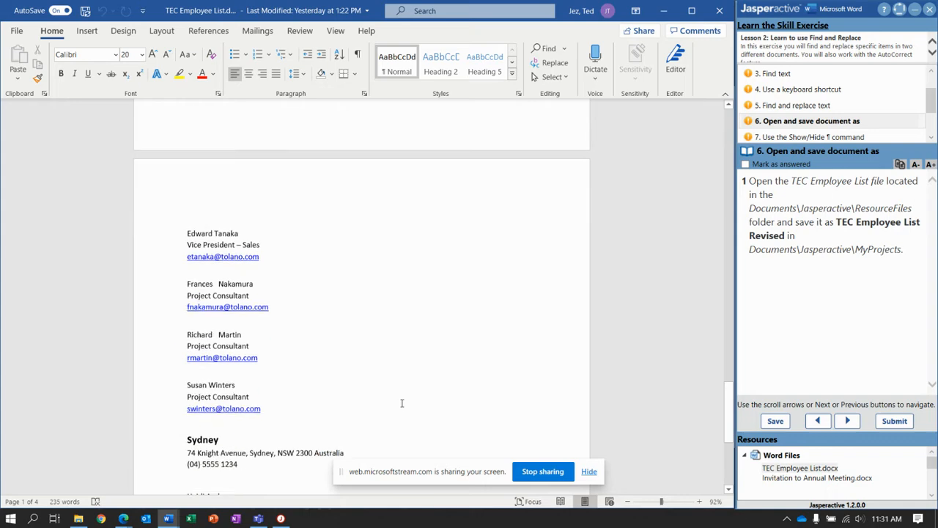
{"action": "scroll", "coordinate": [400, 405], "scroll_direction": "down", "scroll_amount": 10}
{"action": "scroll", "coordinate": [401, 399], "scroll_direction": "up", "scroll_amount": 12}
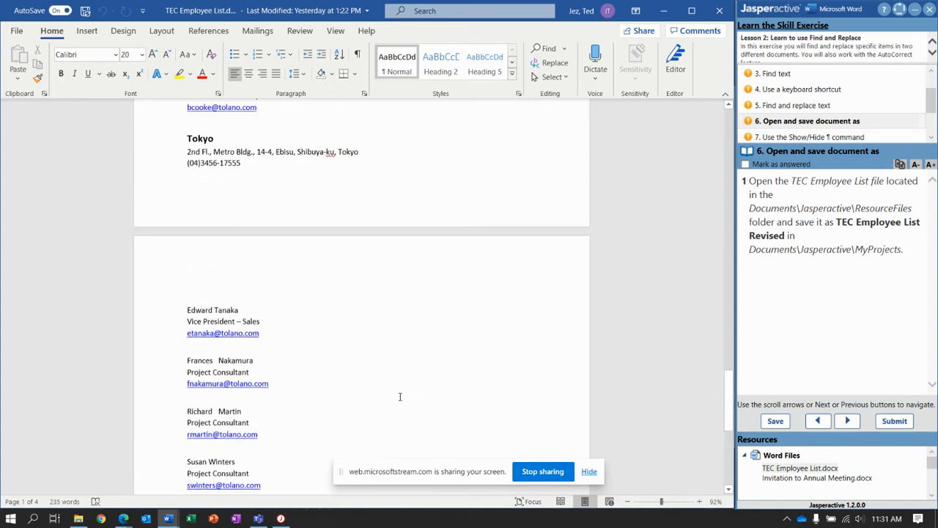
{"action": "scroll", "coordinate": [411, 389], "scroll_direction": "up", "scroll_amount": 20}
{"action": "scroll", "coordinate": [423, 376], "scroll_direction": "up", "scroll_amount": 15}
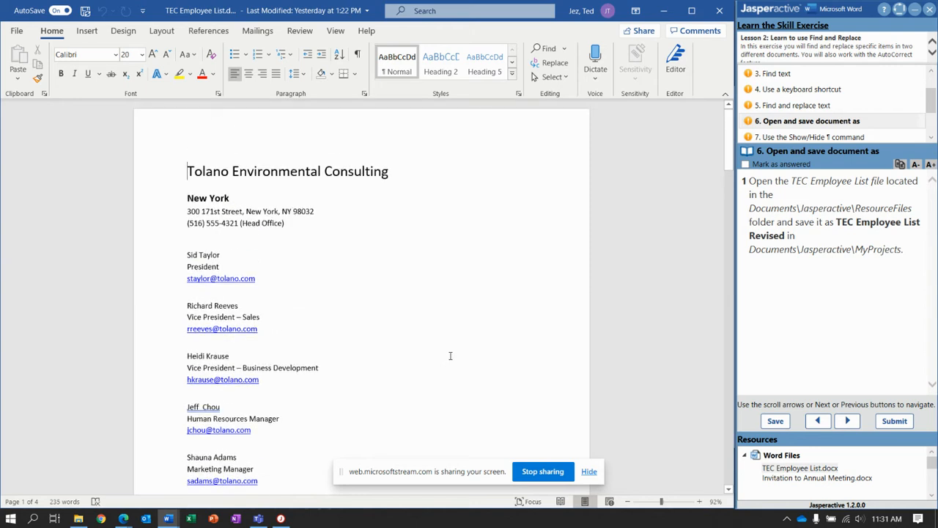
Begin saving a copy of the employee list and choose the Jasperactive MyProjects folder as its location.
{"action": "left_click", "coordinate": [16, 30]}
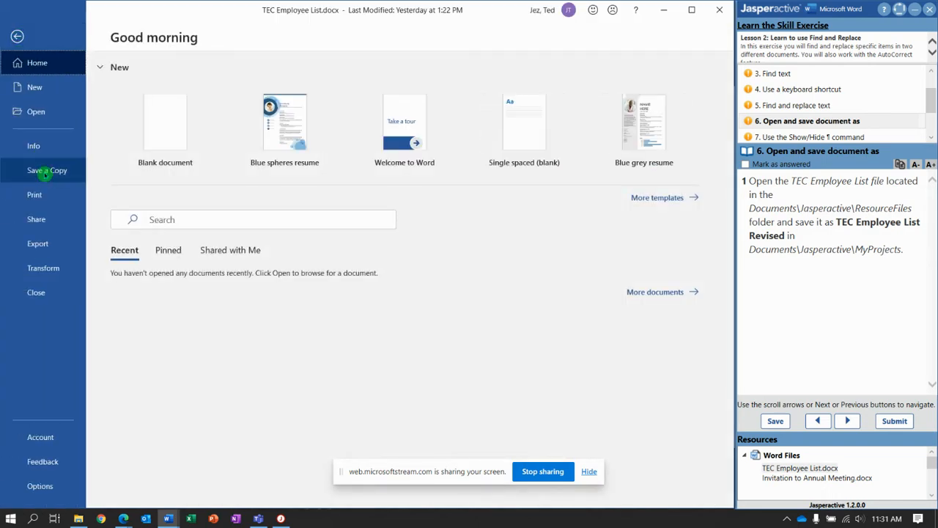
{"action": "left_click", "coordinate": [46, 173]}
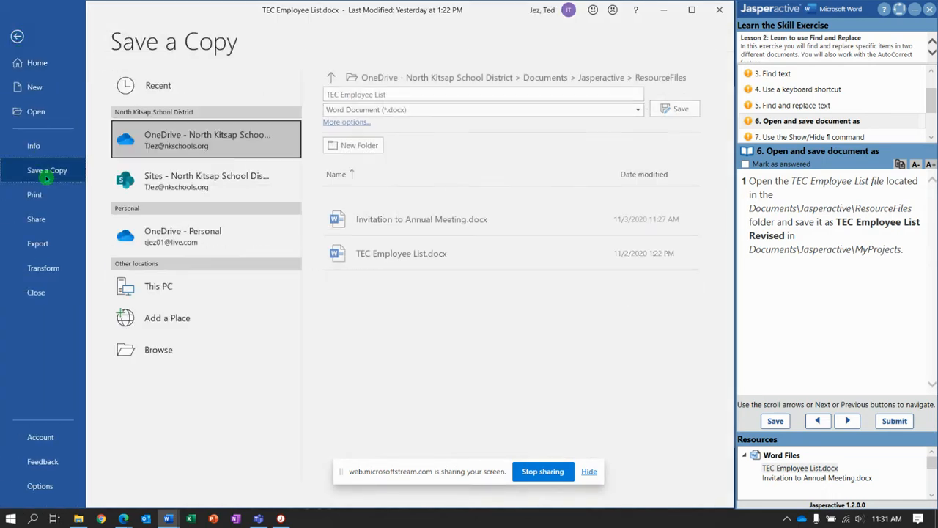
{"action": "left_click", "coordinate": [524, 79]}
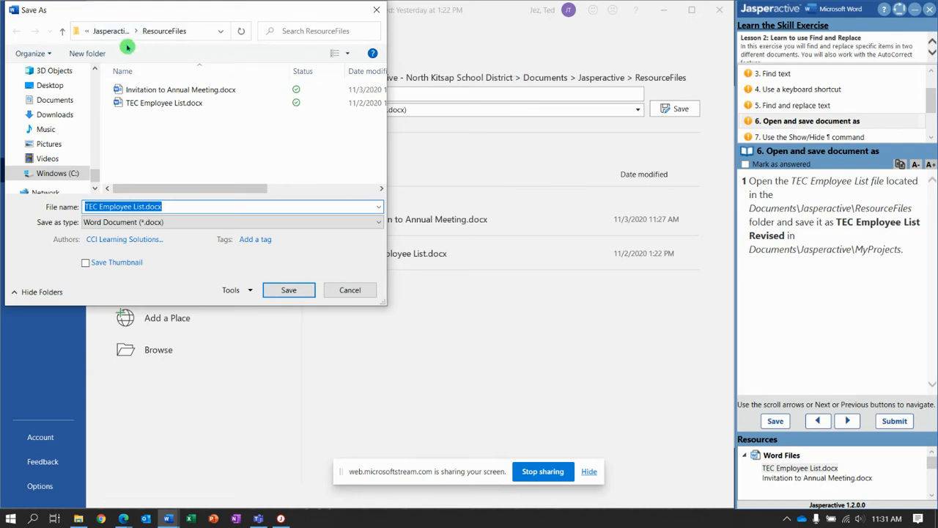
{"action": "key", "text": "ctrl"}
{"action": "key", "text": "ctrl"}
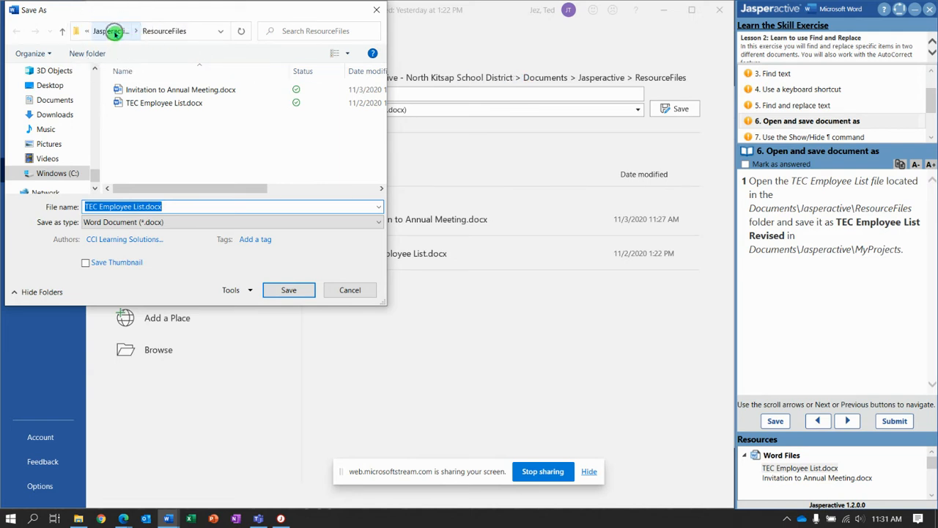
{"action": "left_click", "coordinate": [115, 33]}
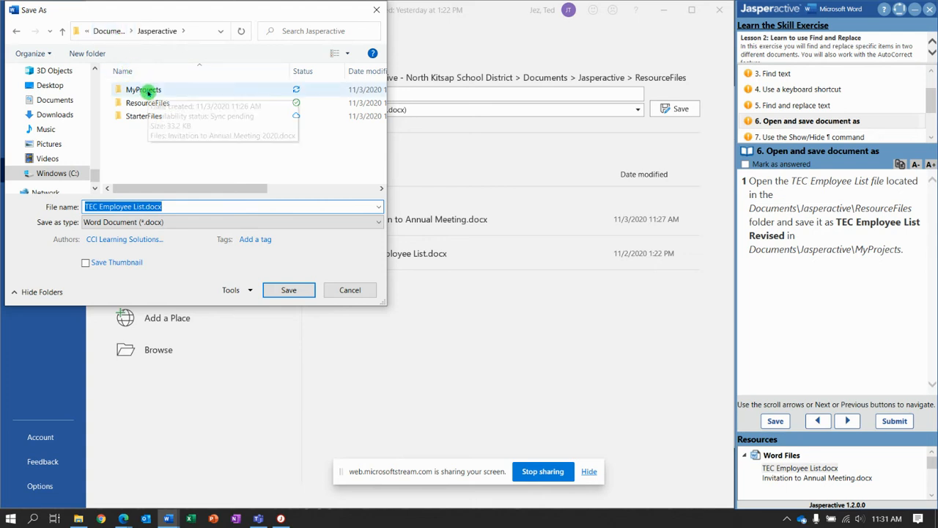
{"action": "left_click", "coordinate": [148, 91]}
{"action": "double_click", "coordinate": [148, 91]}
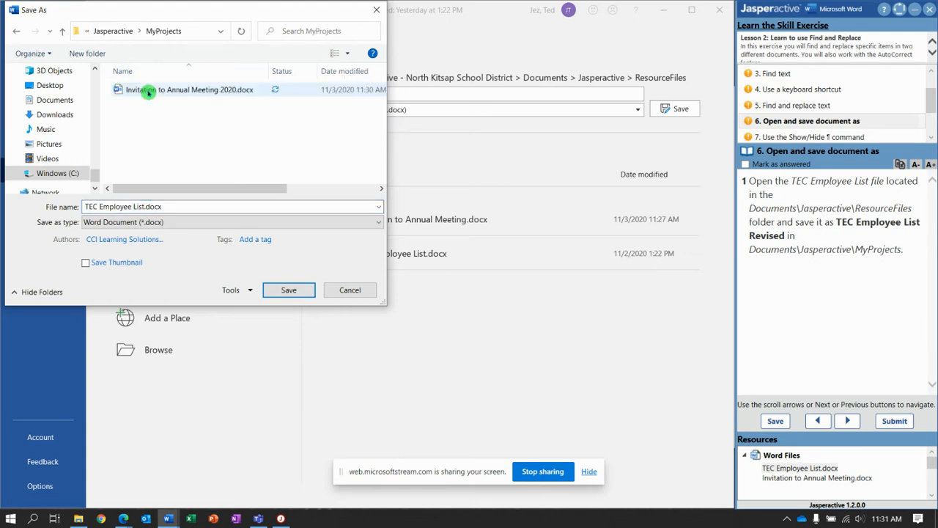
Name the copy TEC Employee List Revised and save it as a Word document.
{"action": "left_click", "coordinate": [186, 206]}
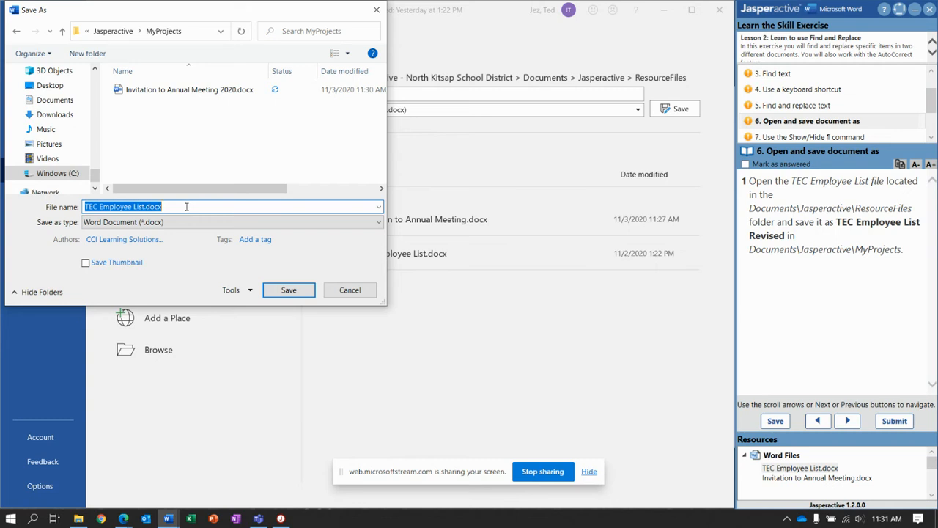
{"action": "left_click", "coordinate": [186, 207]}
{"action": "left_click", "coordinate": [184, 205]}
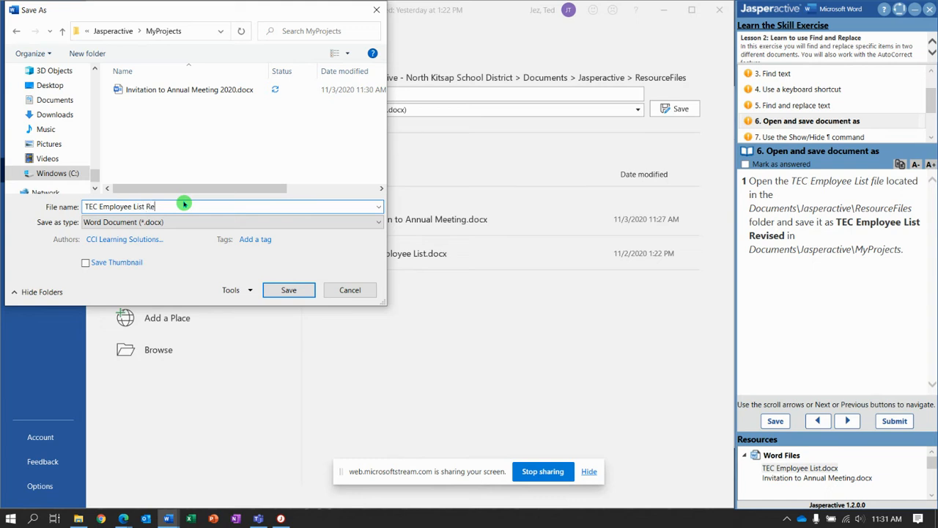
{"action": "type", "text": "Revised"}
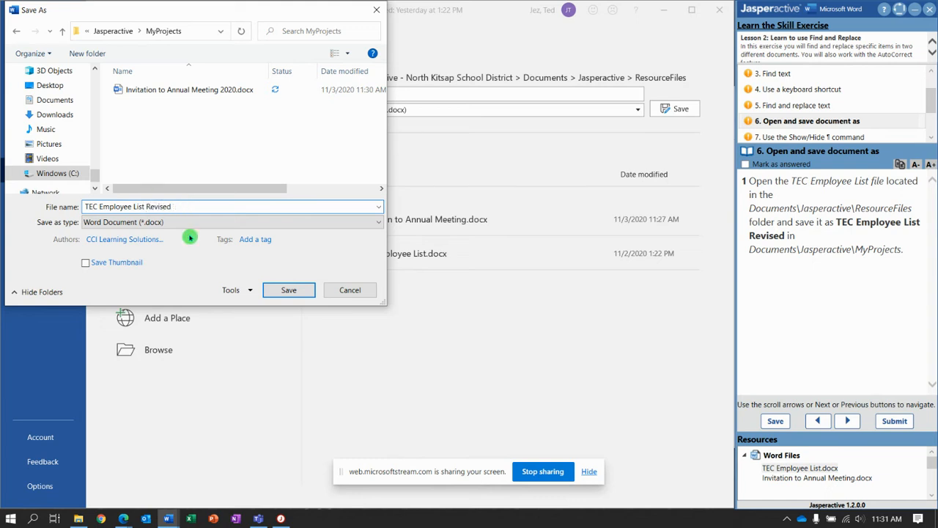
{"action": "left_click", "coordinate": [287, 293]}
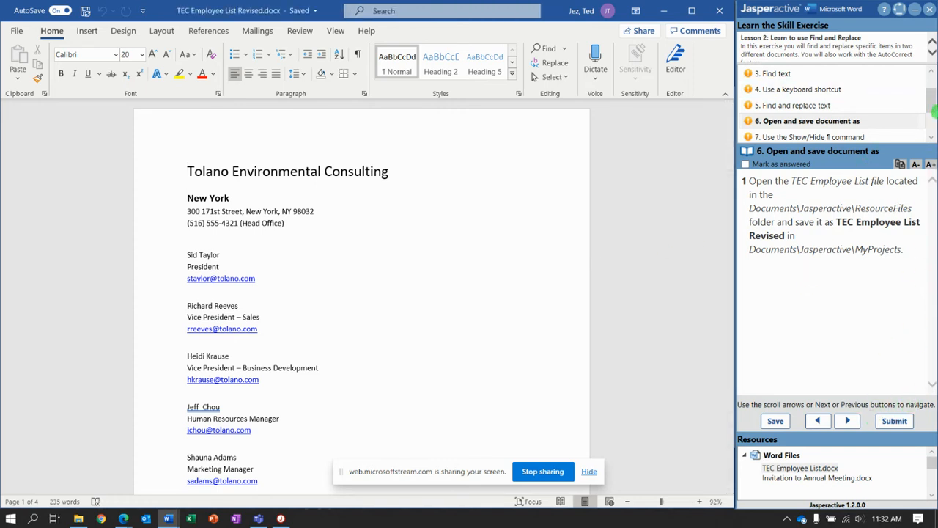
Advance the exercise to task 7, and show the formatting marks to review the paragraph markers throughout the employee list.
{"action": "left_click", "coordinate": [849, 421]}
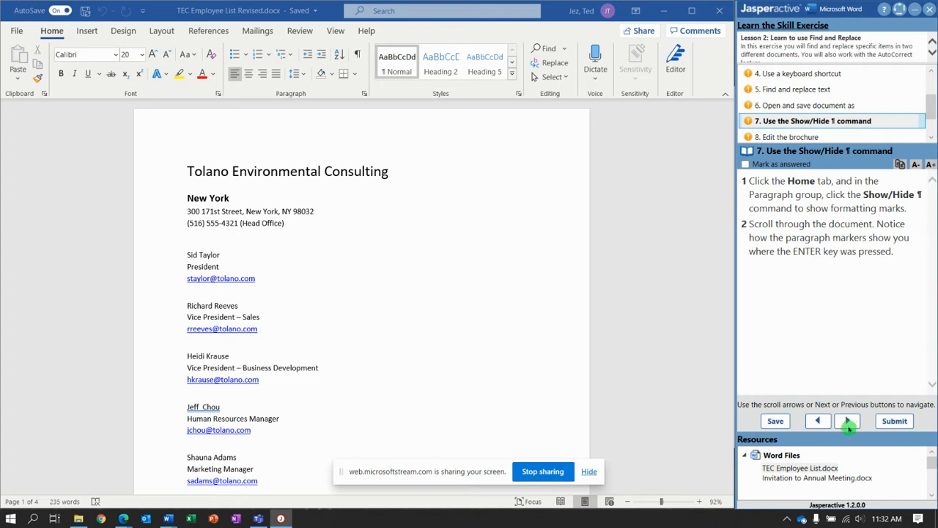
{"action": "key", "text": "ctrl"}
{"action": "key", "text": "ctrl"}
{"action": "left_click", "coordinate": [355, 55]}
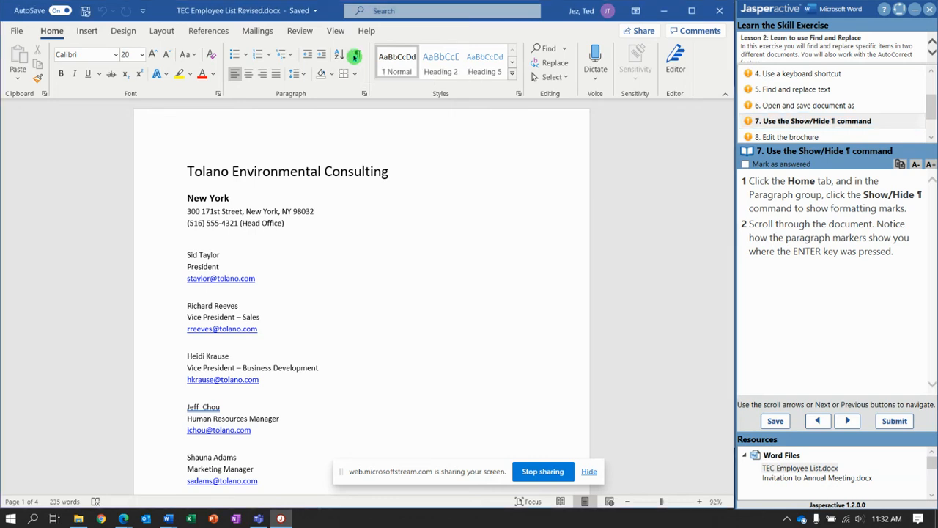
{"action": "left_click", "coordinate": [357, 56]}
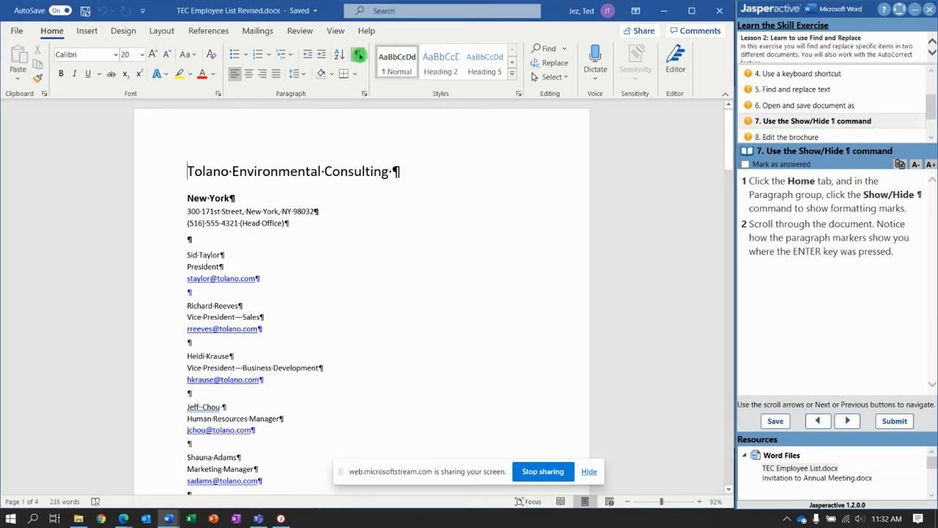
{"action": "scroll", "coordinate": [419, 310], "scroll_direction": "down", "scroll_amount": 6}
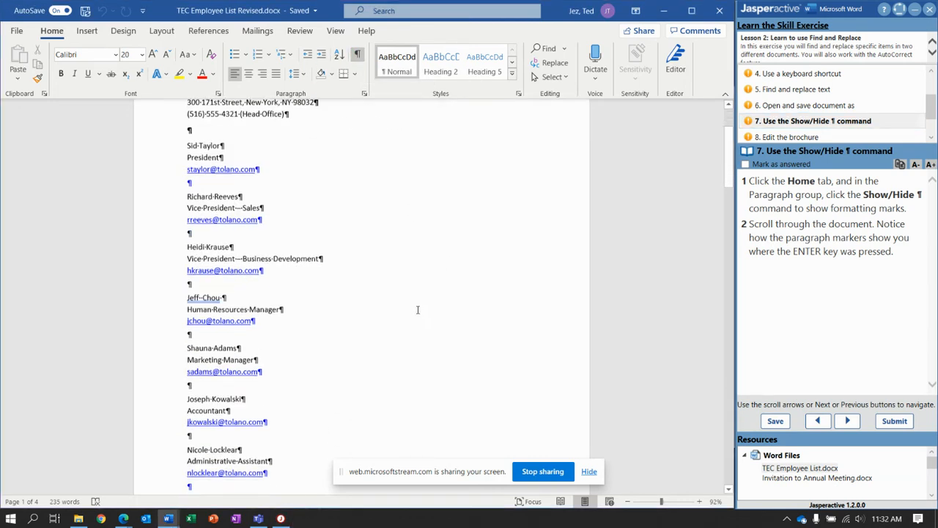
{"action": "scroll", "coordinate": [410, 327], "scroll_direction": "down", "scroll_amount": 15}
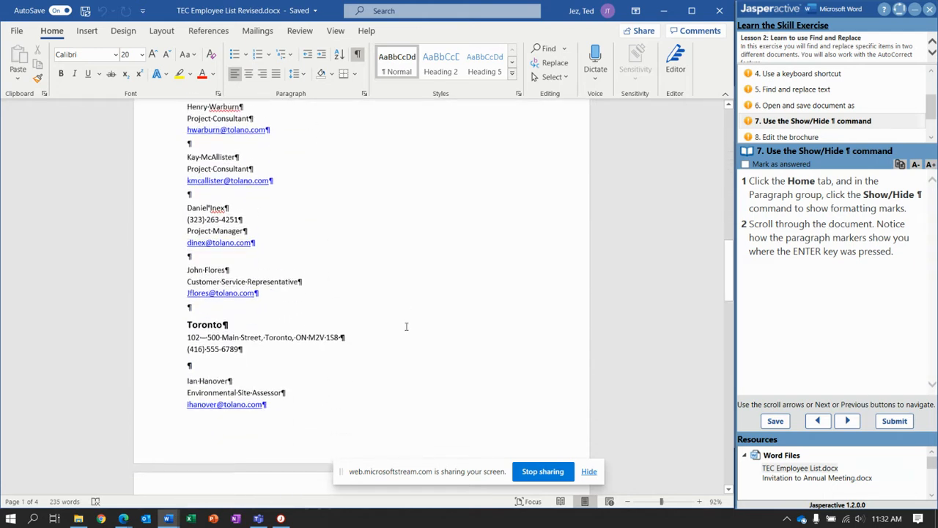
{"action": "scroll", "coordinate": [406, 327], "scroll_direction": "down", "scroll_amount": 12}
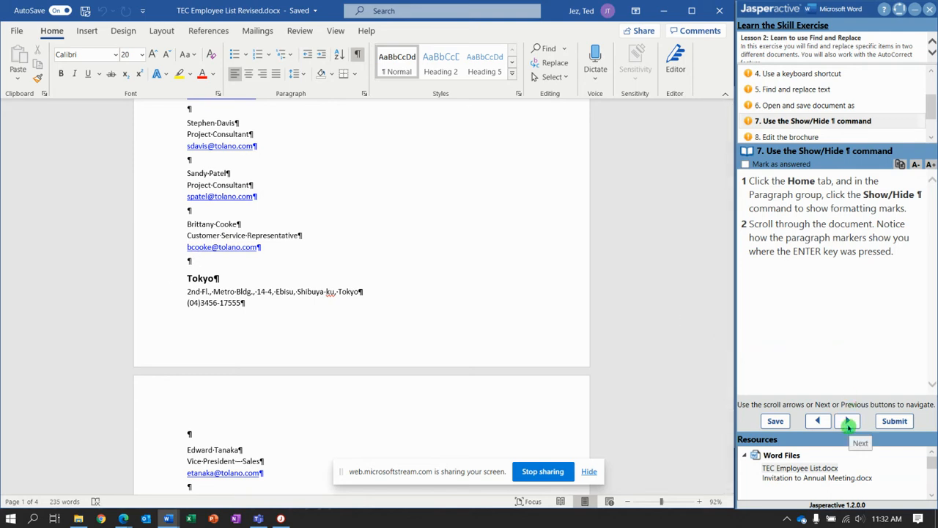
Advance the exercise to task 8 and open Find and Replace for the employee list.
{"action": "left_click", "coordinate": [848, 423]}
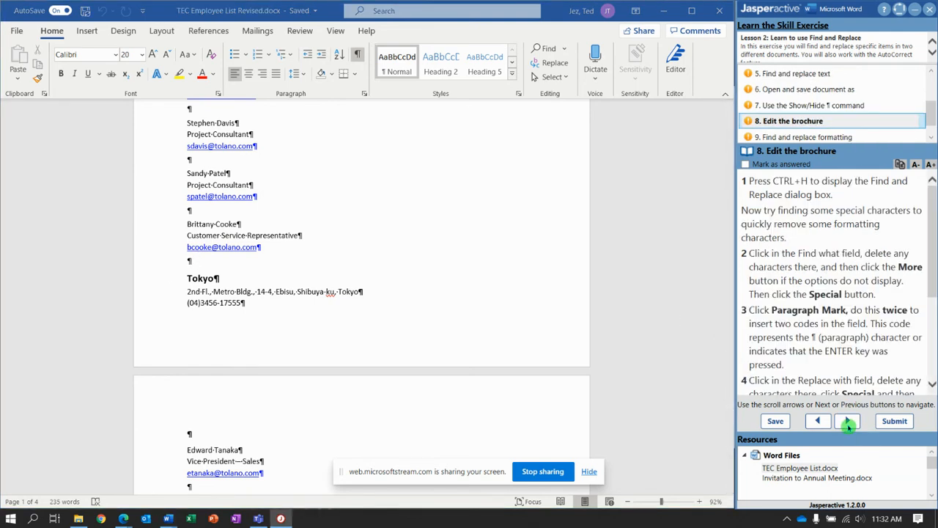
{"action": "left_click", "coordinate": [436, 192]}
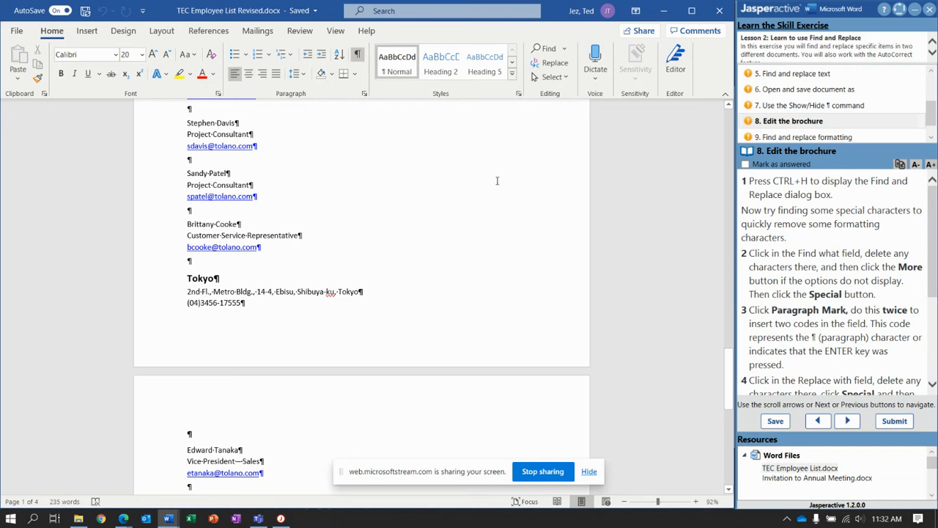
{"action": "key", "text": "ctrl+h"}
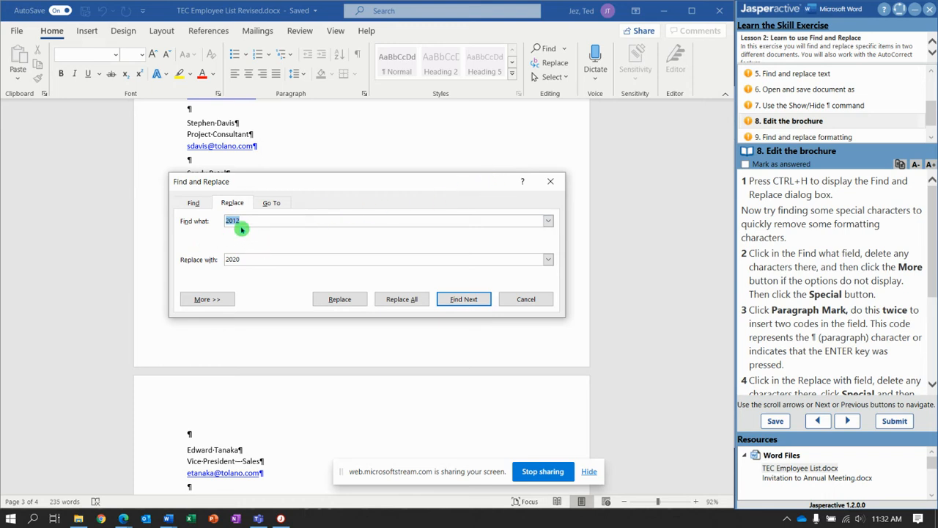
Clear the search text, expand the search options, and set the text to find to two Paragraph Mark special characters (^p^p).
{"action": "left_click", "coordinate": [208, 222]}
{"action": "key", "text": "Delete"}
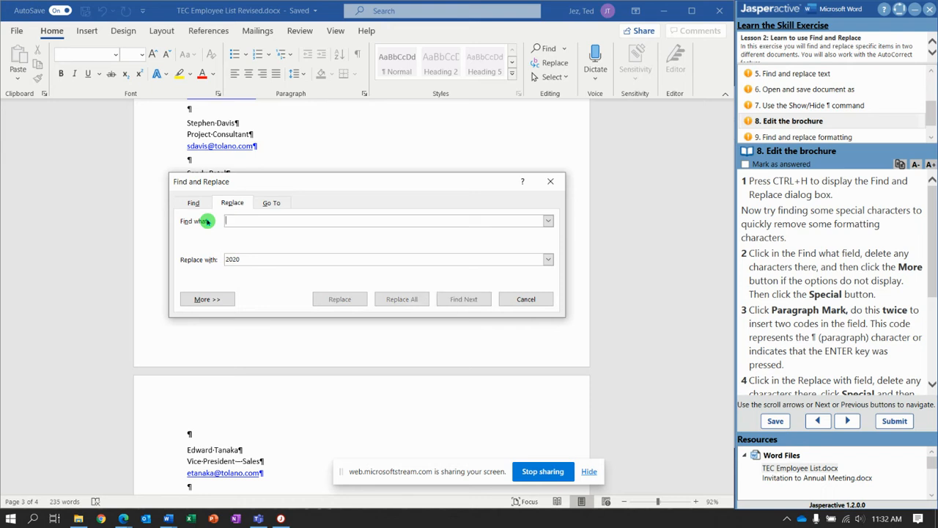
{"action": "left_click", "coordinate": [208, 299]}
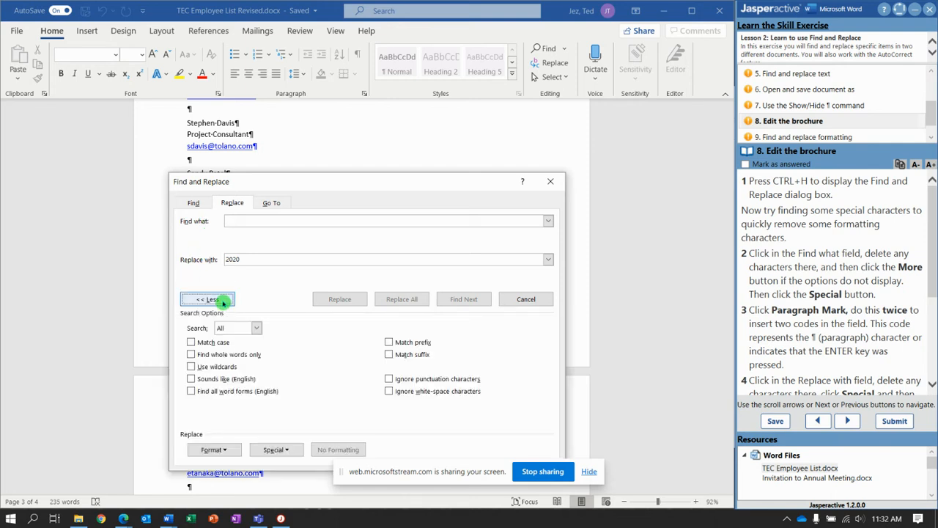
{"action": "left_click", "coordinate": [291, 450]}
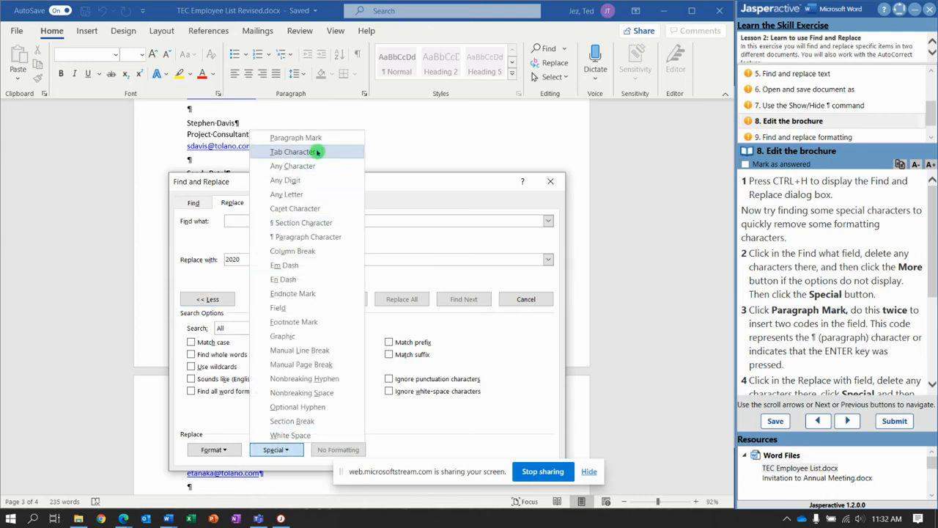
{"action": "left_click", "coordinate": [320, 139]}
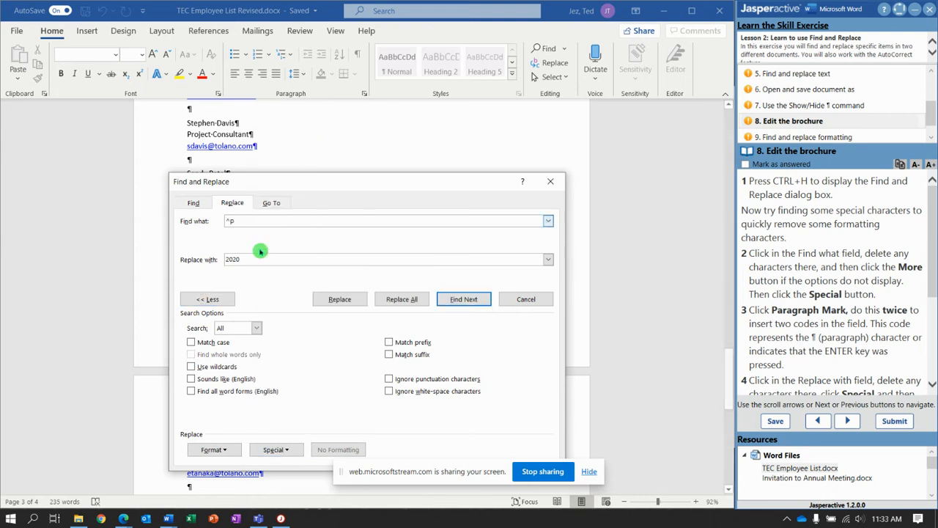
{"action": "left_click", "coordinate": [286, 450]}
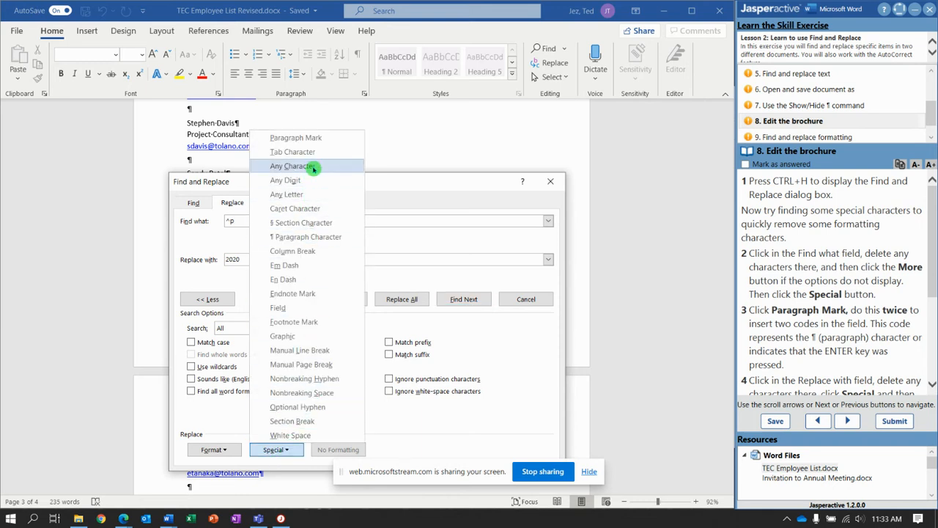
{"action": "left_click", "coordinate": [322, 139]}
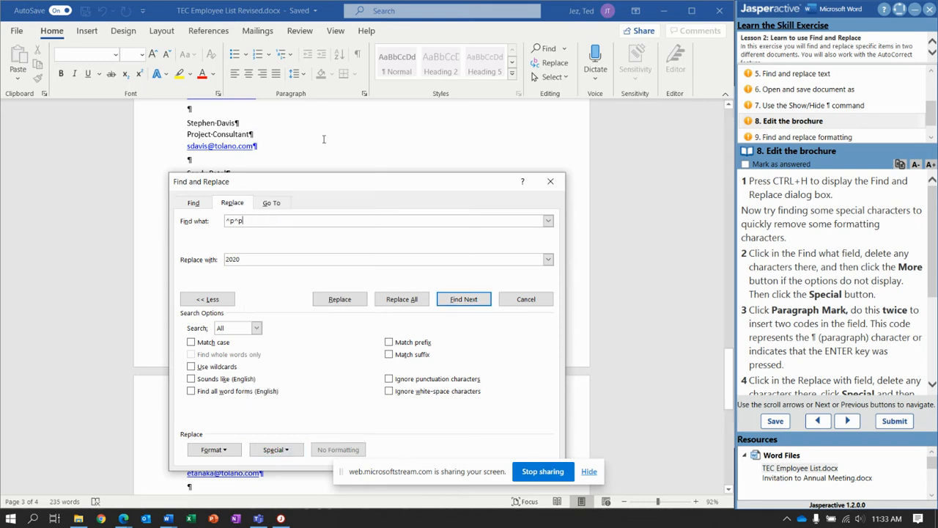
{"action": "left_click", "coordinate": [235, 229]}
{"action": "key", "text": "ctrl"}
{"action": "key", "text": "ctrl"}
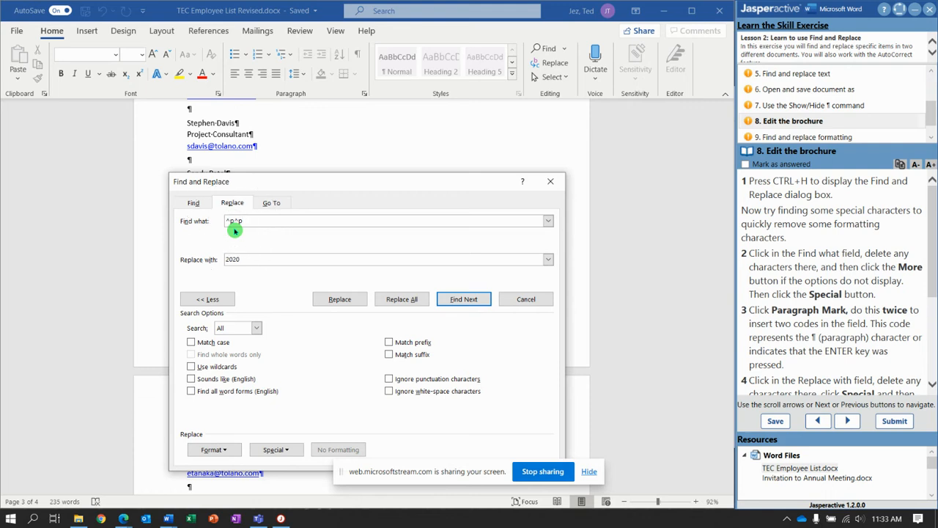
{"action": "key", "text": "ctrl"}
{"action": "key", "text": "ctrl"}
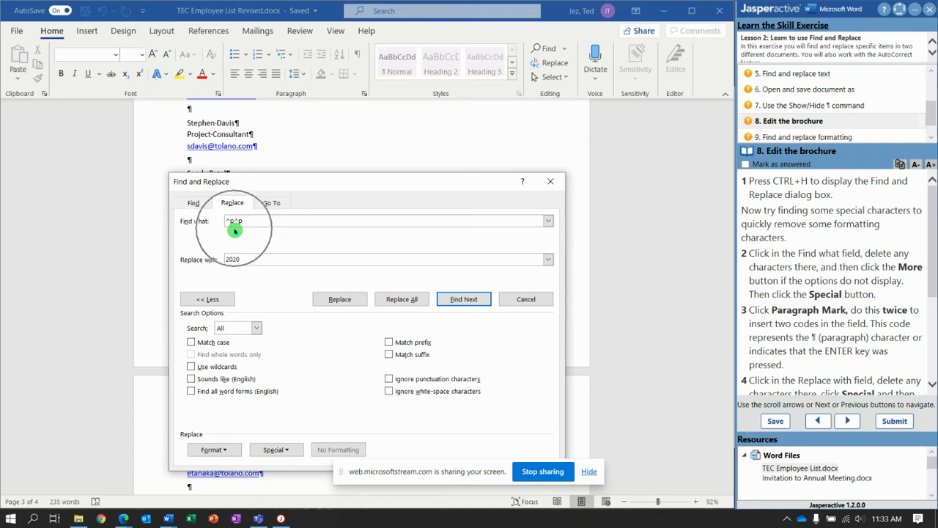
Set the replacement to a single Paragraph Mark (^p) and replace all double paragraph marks in the employee list.
{"action": "left_click_drag", "start_coordinate": [251, 260], "coordinate": [218, 263]}
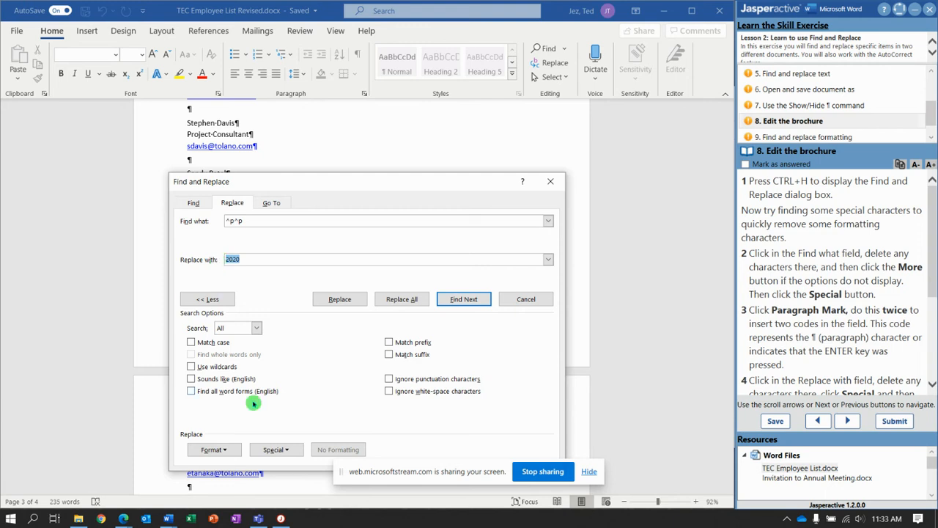
{"action": "left_click", "coordinate": [283, 448]}
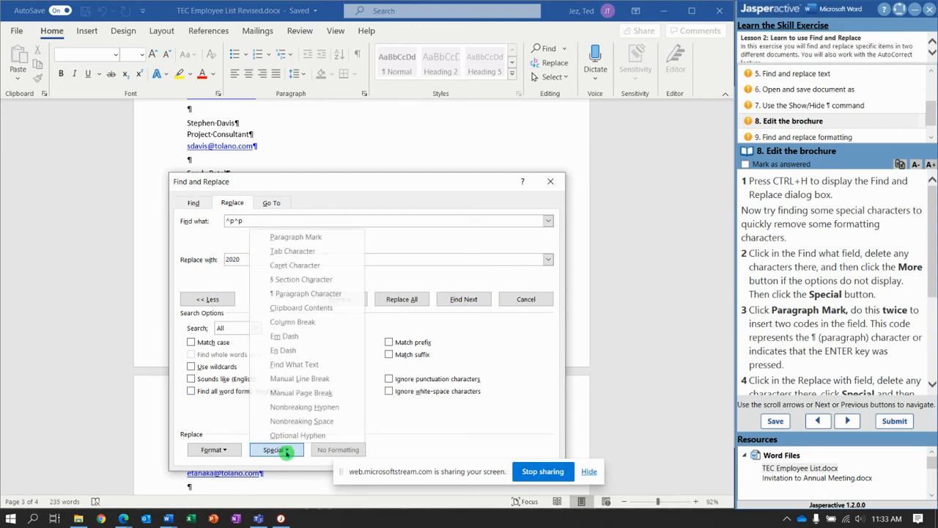
{"action": "left_click", "coordinate": [314, 242]}
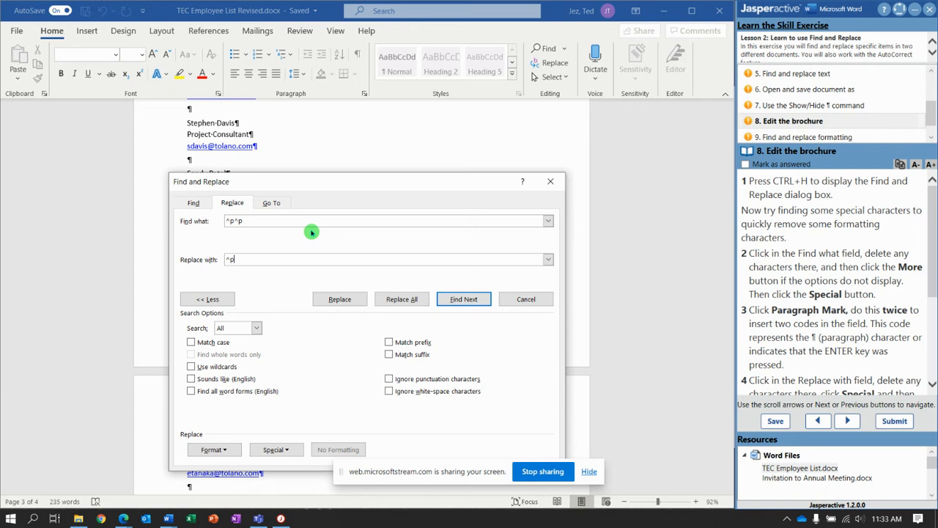
{"action": "left_click", "coordinate": [934, 261]}
{"action": "scroll", "coordinate": [812, 351], "scroll_direction": "down", "scroll_amount": 5}
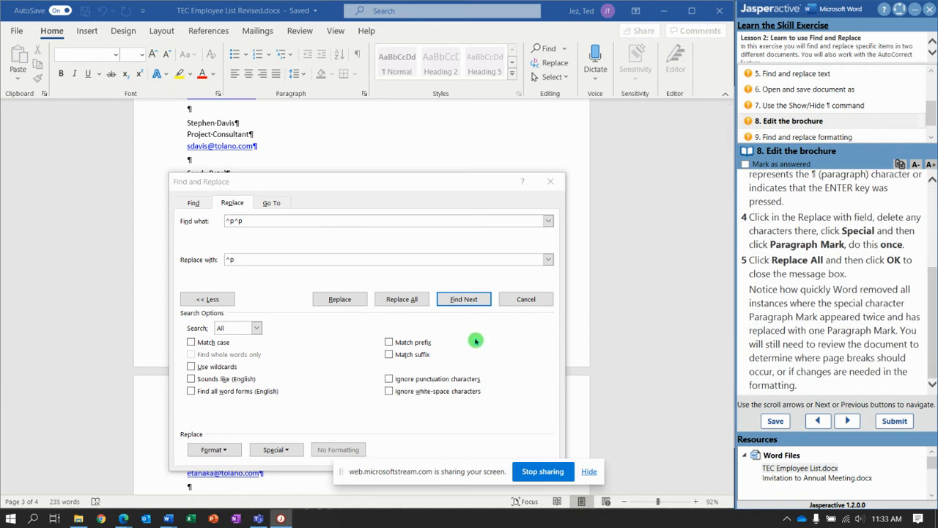
{"action": "left_click", "coordinate": [403, 300]}
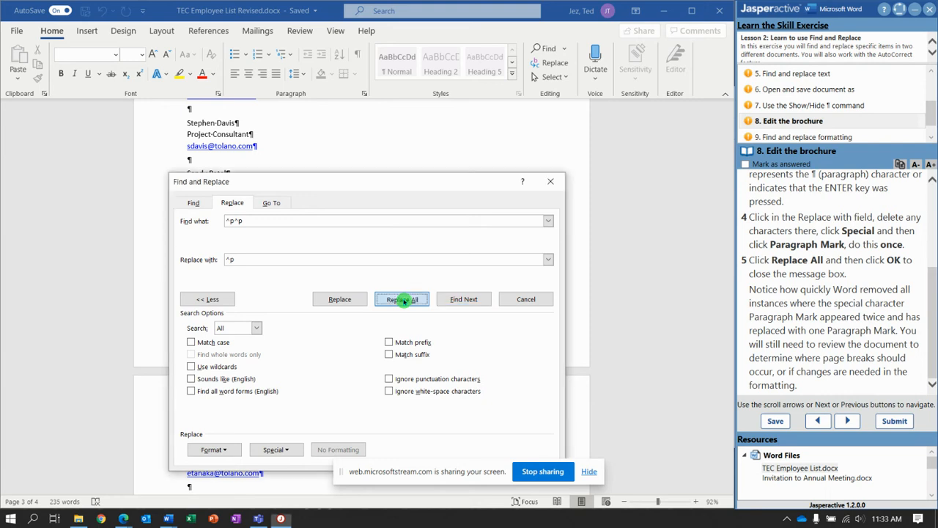
{"action": "left_click", "coordinate": [477, 297]}
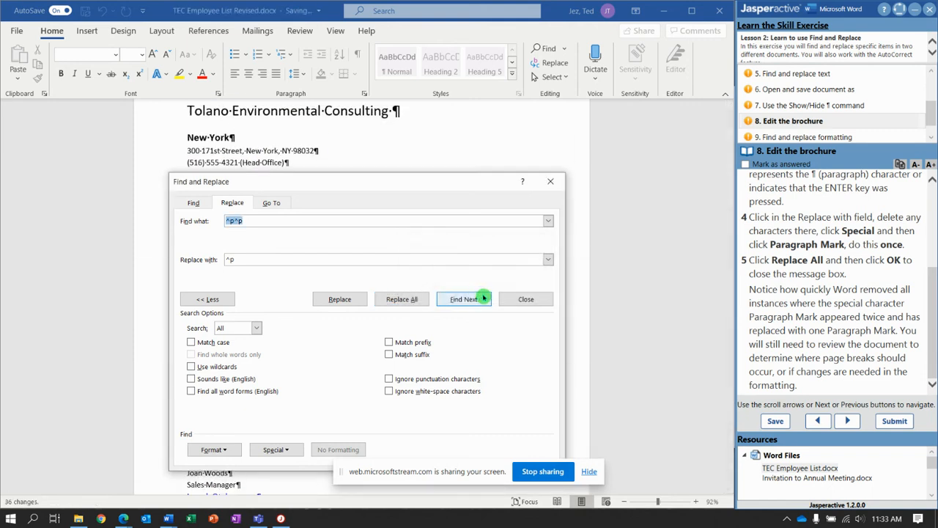
Advance the exercise to task 9, and enter the president's full name as both the search text and the replacement text.
{"action": "left_click", "coordinate": [867, 367]}
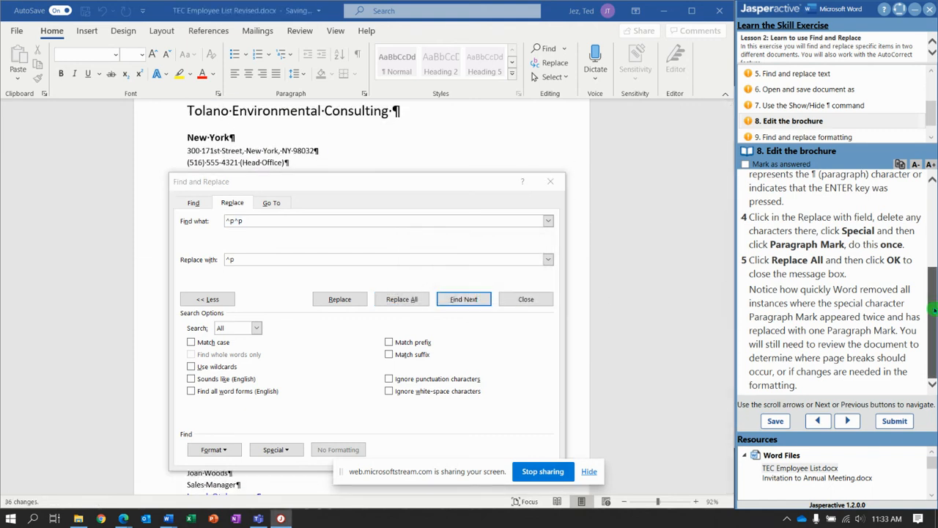
{"action": "left_click", "coordinate": [846, 421]}
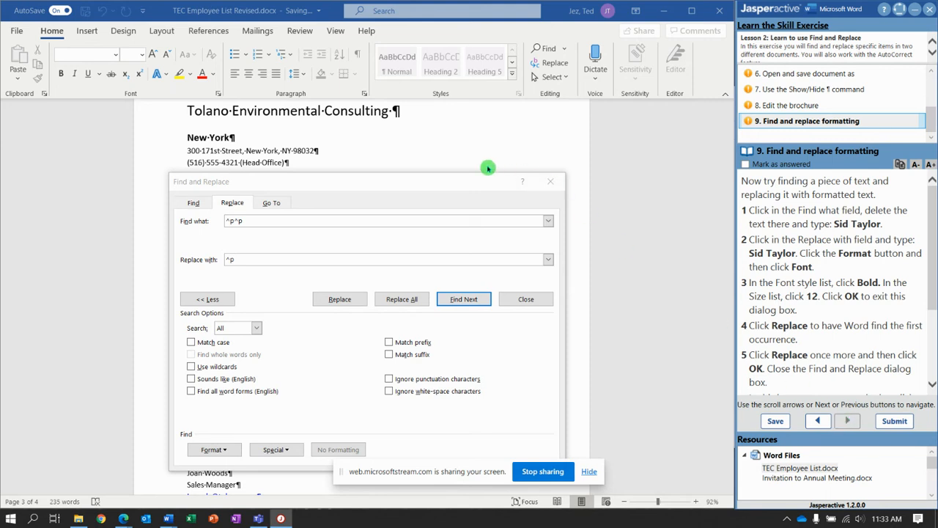
{"action": "left_click_drag", "start_coordinate": [333, 190], "coordinate": [335, 164]}
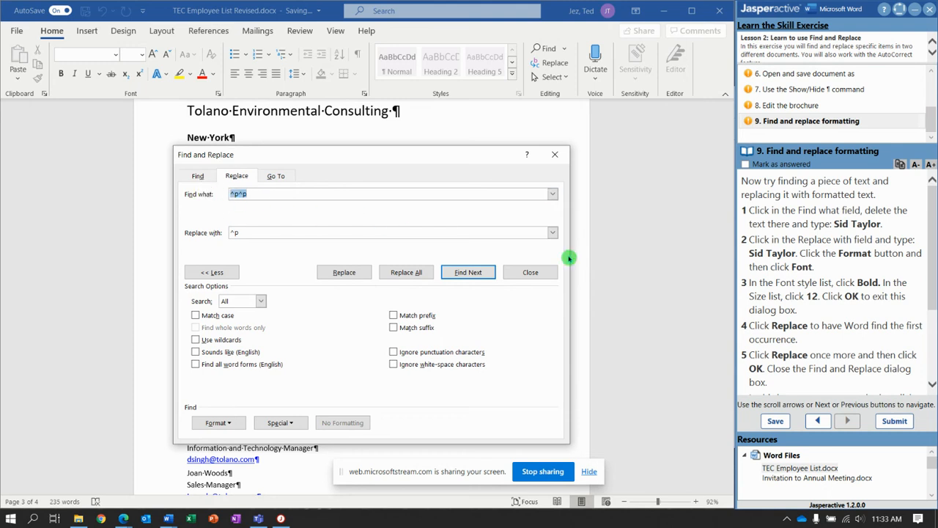
{"action": "type", "text": "Sid Taylor"}
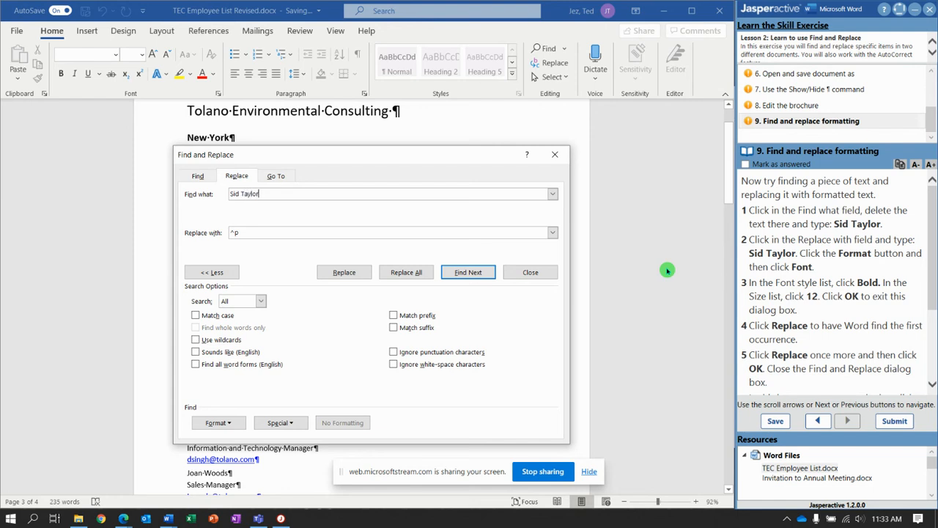
{"action": "left_click", "coordinate": [389, 233]}
{"action": "key", "text": "BackSpace"}
{"action": "key", "text": "BackSpace"}
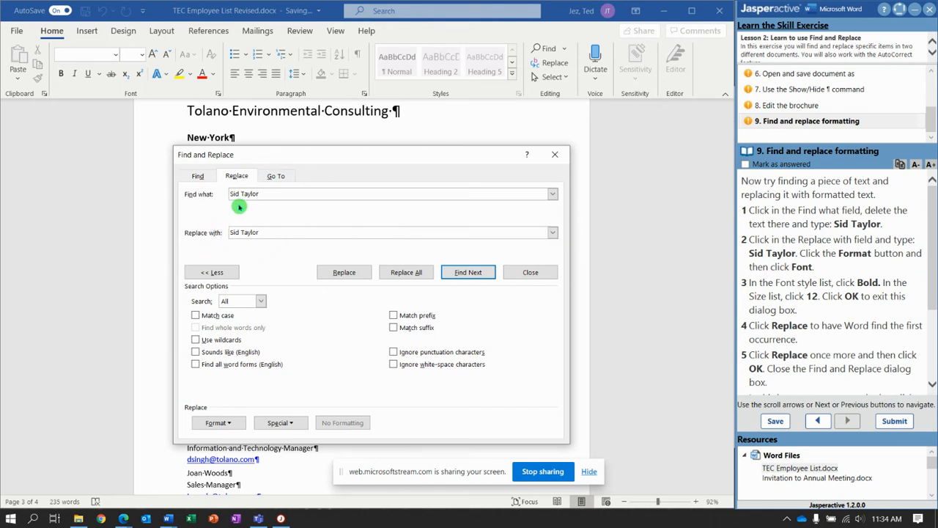
Format the replacement text with the Bold font style and size 12.
{"action": "left_click", "coordinate": [264, 233]}
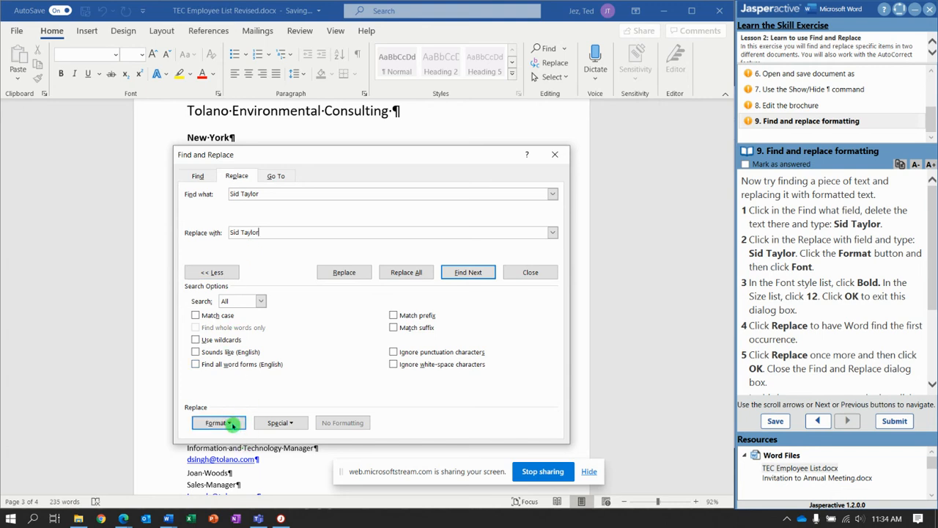
{"action": "left_click", "coordinate": [217, 423]}
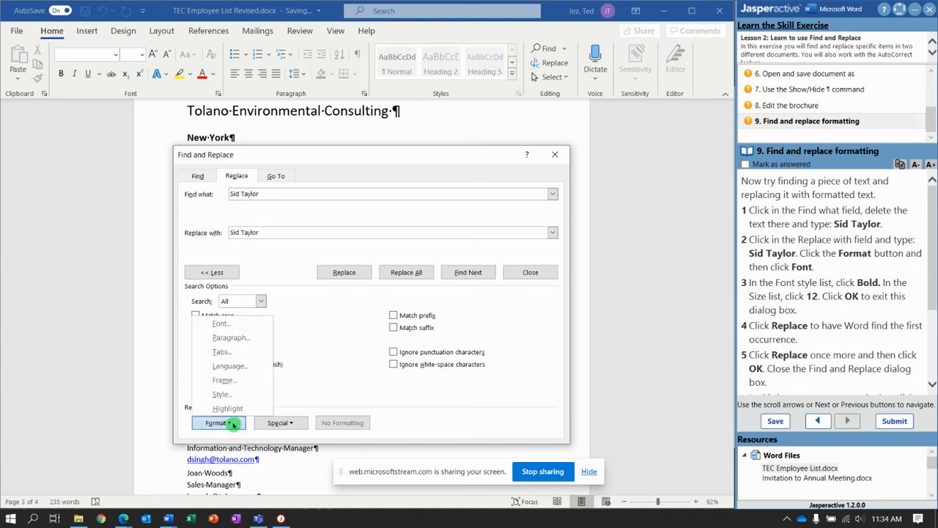
{"action": "left_click", "coordinate": [236, 325]}
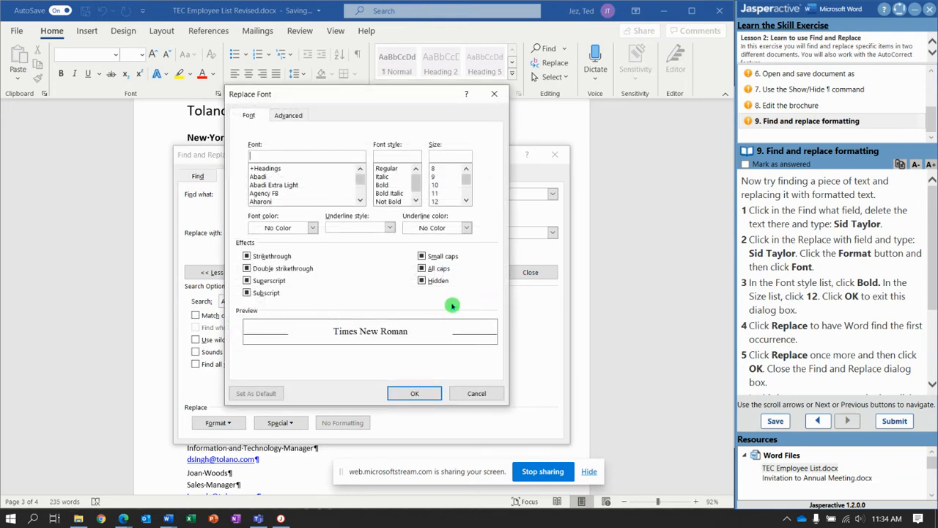
{"action": "left_click", "coordinate": [385, 185]}
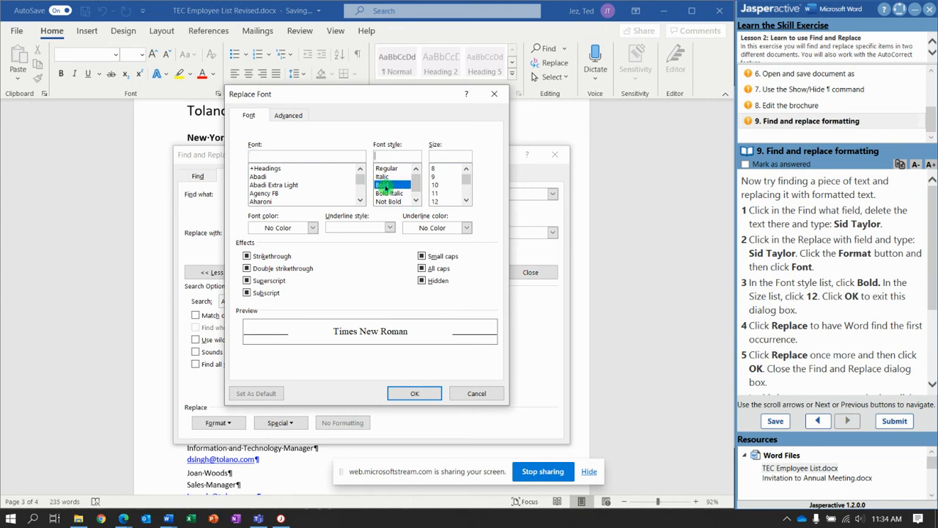
{"action": "left_click", "coordinate": [436, 202]}
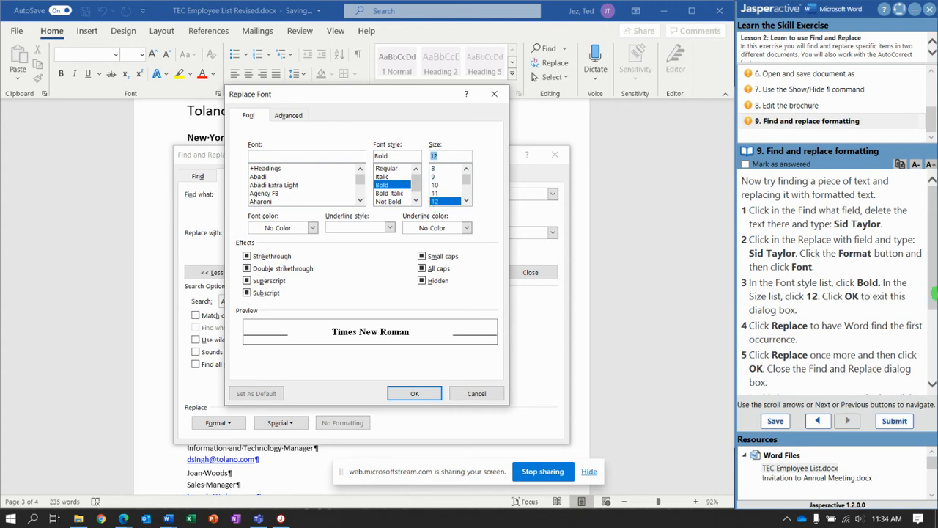
{"action": "left_click_drag", "start_coordinate": [935, 284], "coordinate": [934, 352]}
{"action": "left_click", "coordinate": [401, 390]}
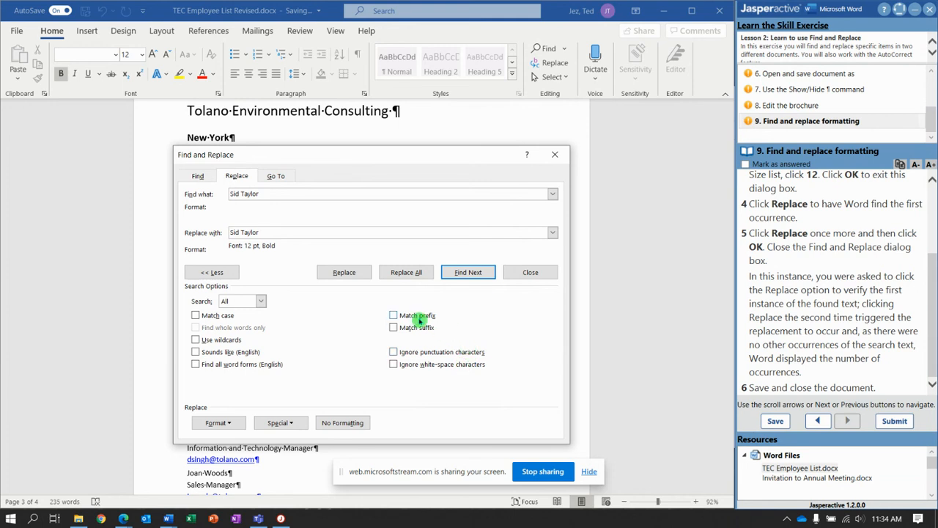
Find the first occurrence of the president's name below the New York heading and replace it with the formatted version.
{"action": "left_click", "coordinate": [349, 272]}
{"action": "left_click", "coordinate": [344, 273]}
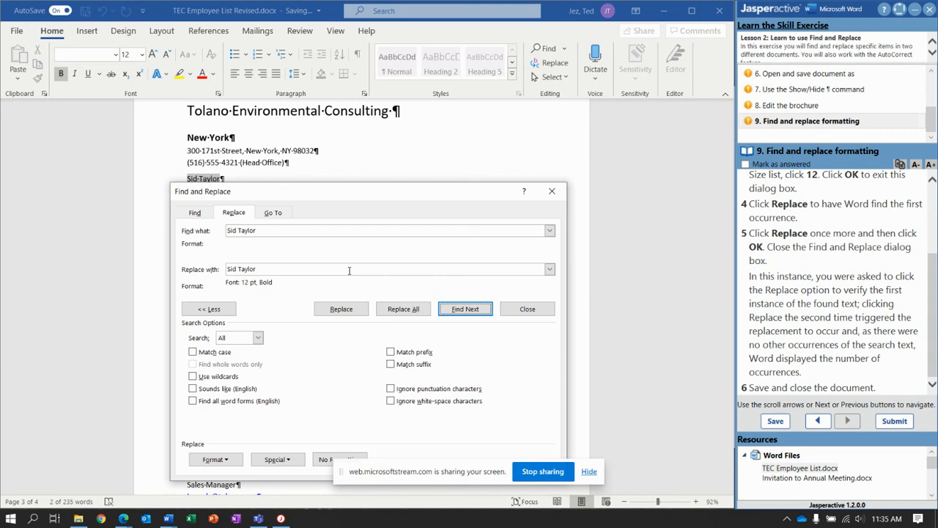
{"action": "left_click_drag", "start_coordinate": [321, 199], "coordinate": [430, 159]}
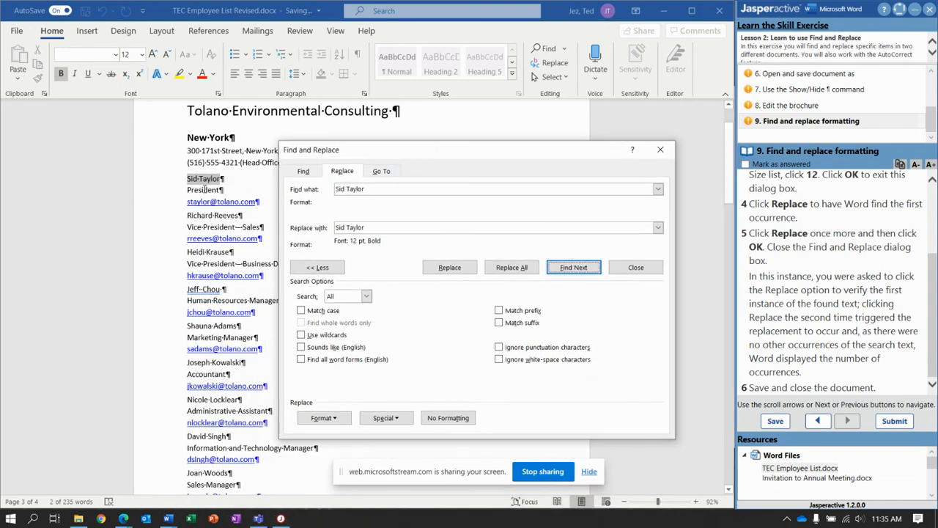
{"action": "left_click", "coordinate": [448, 269]}
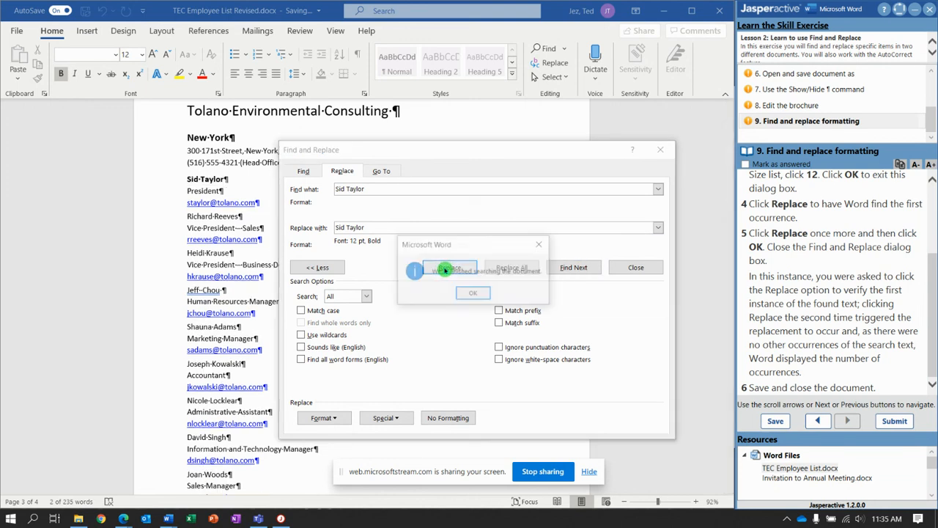
{"action": "left_click", "coordinate": [474, 294]}
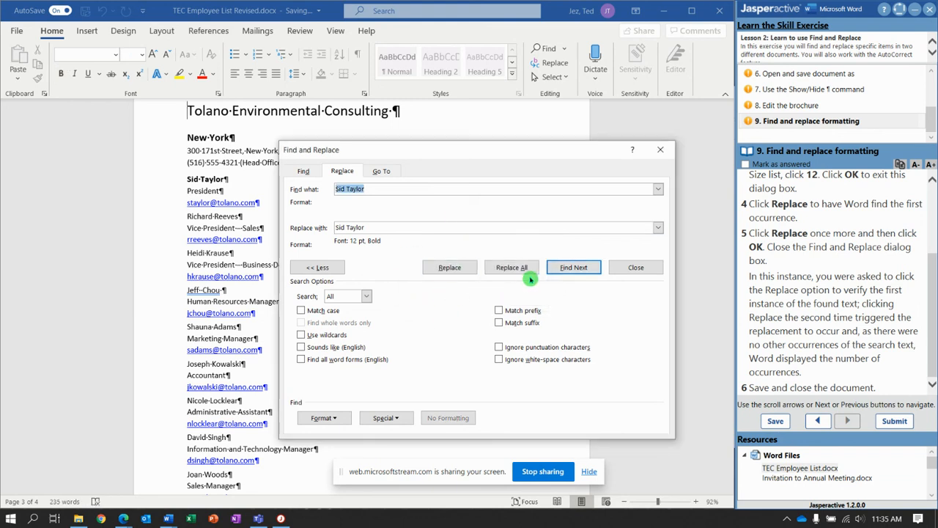
Close Find and Replace and save the revised employee list.
{"action": "left_click", "coordinate": [933, 296]}
{"action": "left_click_drag", "start_coordinate": [933, 297], "coordinate": [933, 328]}
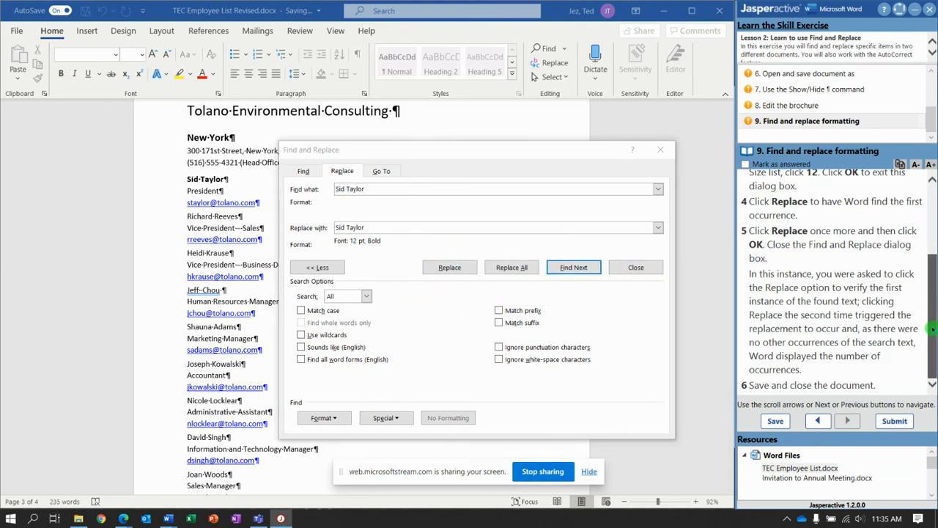
{"action": "left_click", "coordinate": [656, 267]}
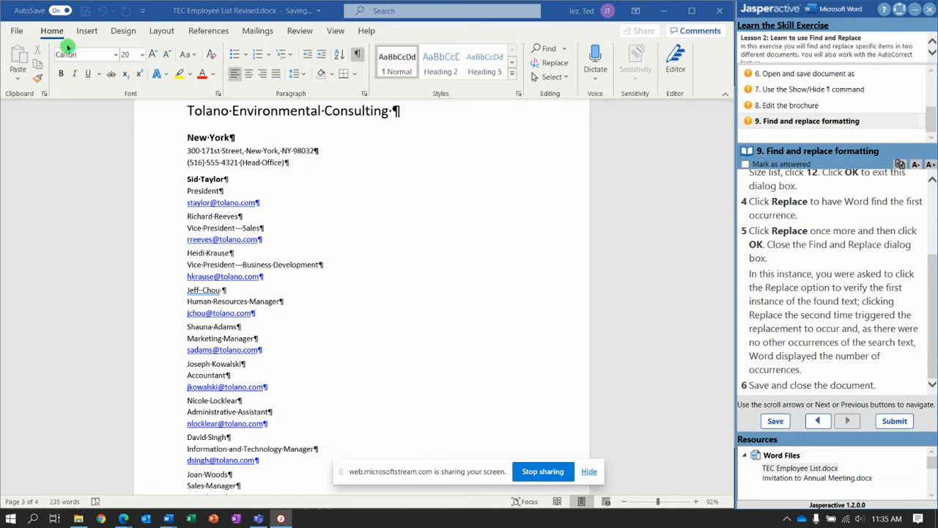
{"action": "left_click", "coordinate": [160, 145]}
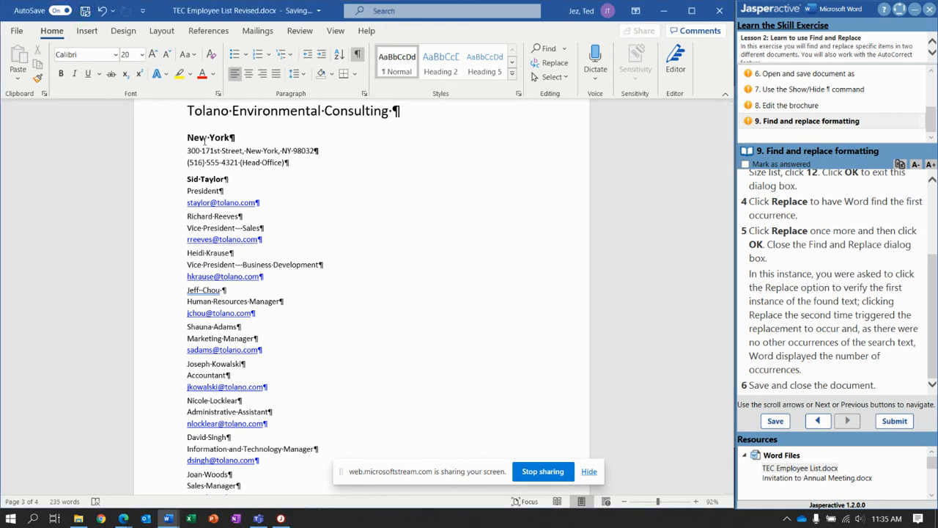
{"action": "key", "text": "ctrl"}
{"action": "key", "text": "ctrl"}
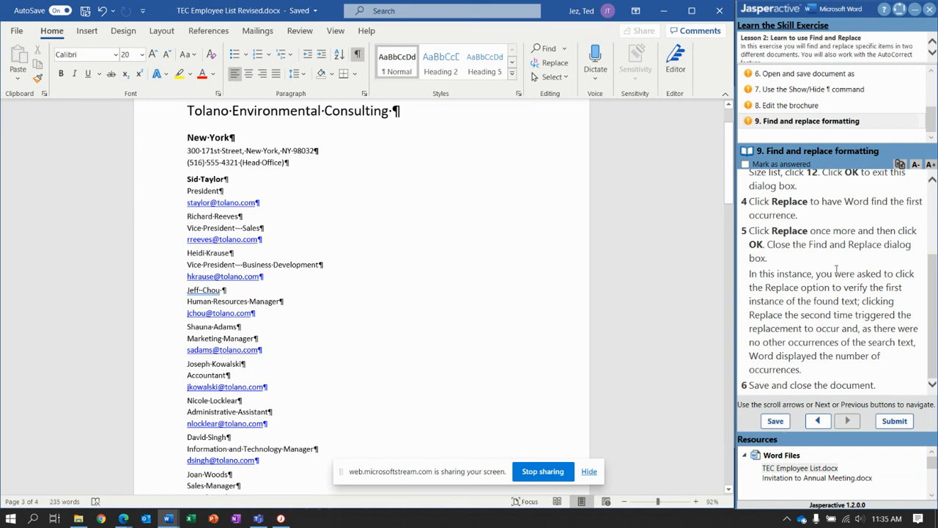
Submit the exercise for grading, return to the Jasperactive learning path, and dismiss the Lesson 2 badge notice.
{"action": "left_click_drag", "start_coordinate": [933, 300], "coordinate": [930, 317]}
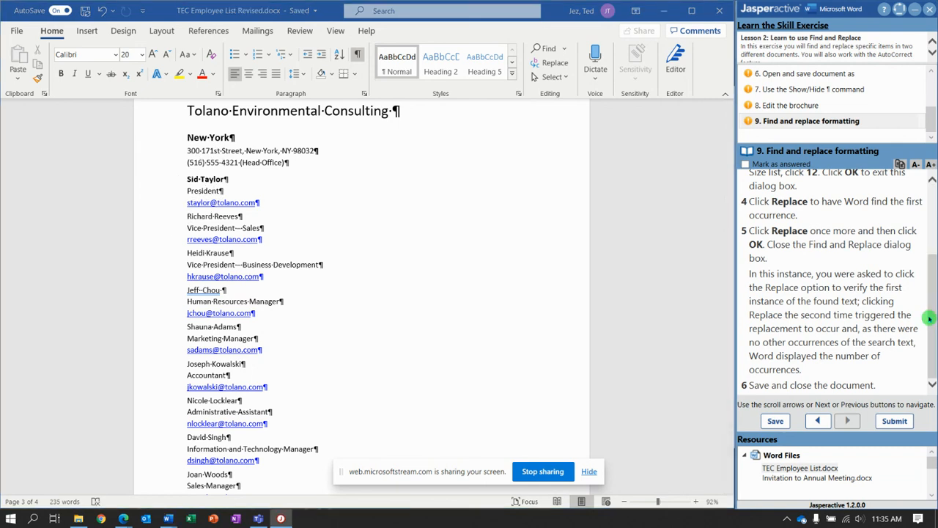
{"action": "left_click", "coordinate": [894, 422]}
{"action": "left_click", "coordinate": [518, 303]}
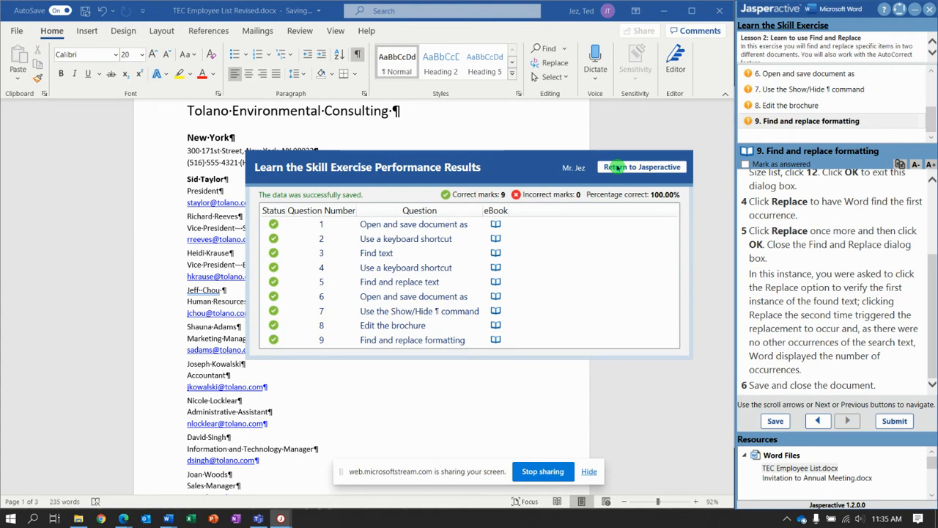
{"action": "left_click", "coordinate": [618, 167]}
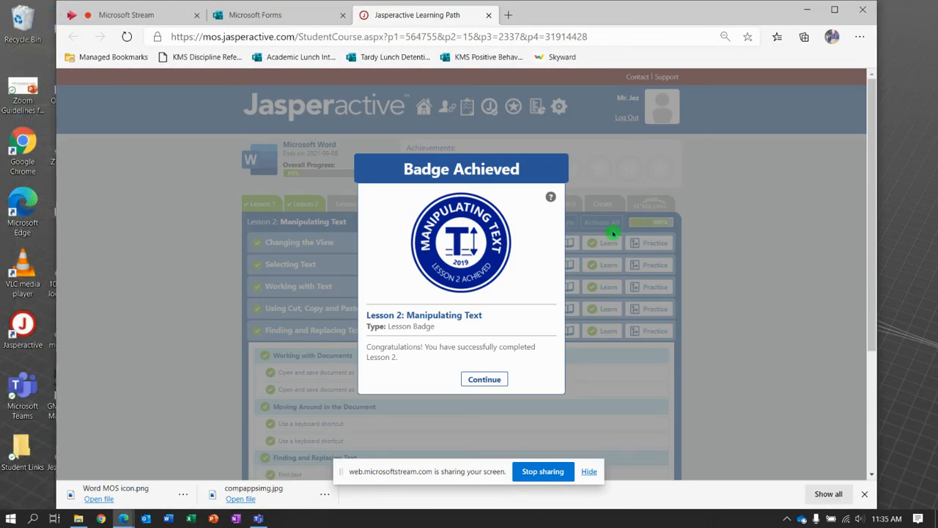
{"action": "left_click", "coordinate": [494, 381]}
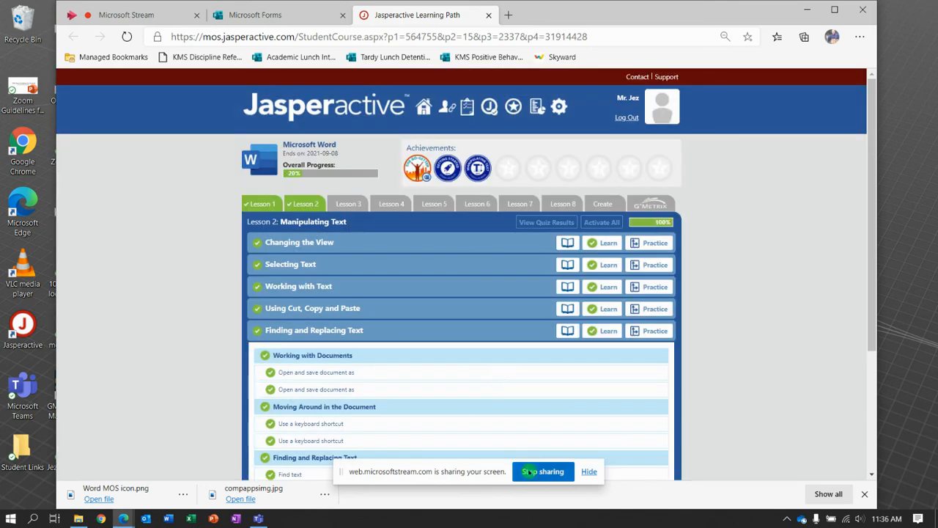